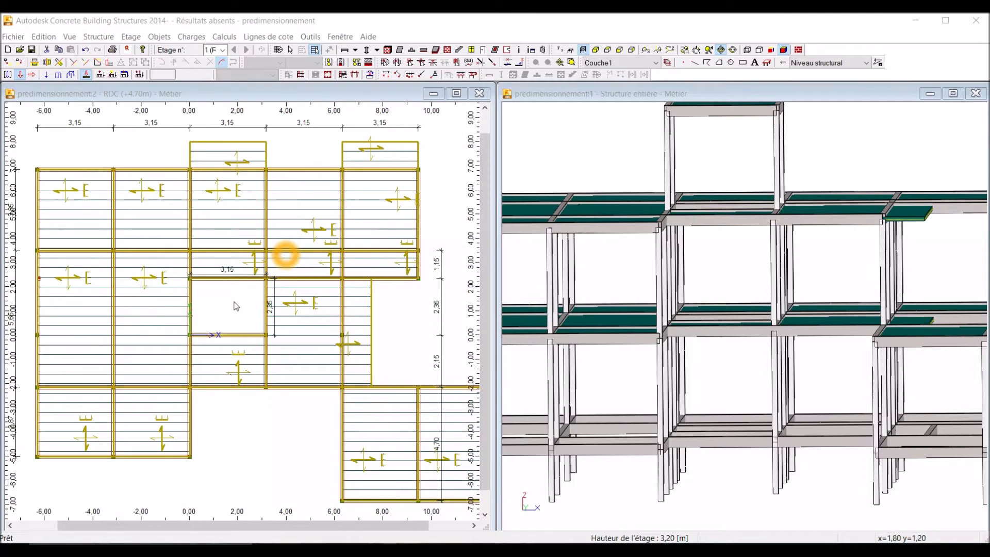
pyautogui.scroll(-1, 215, 308)
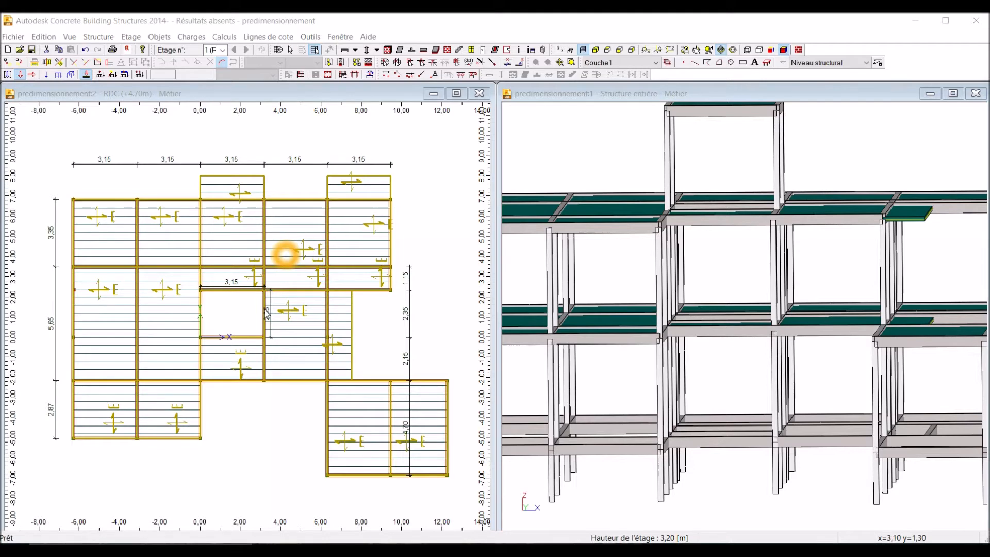
pyautogui.scroll(1, 219, 322)
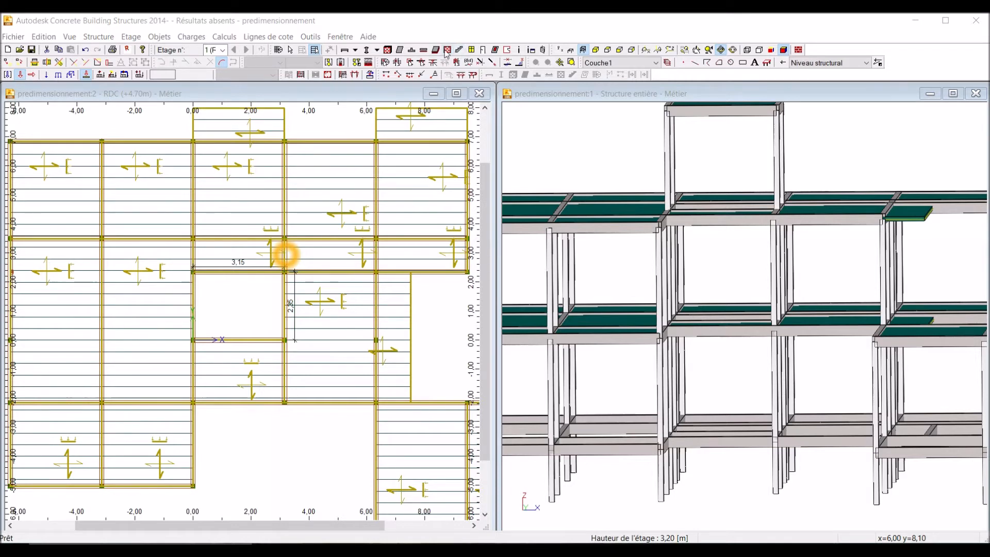
pyautogui.click(429, 41)
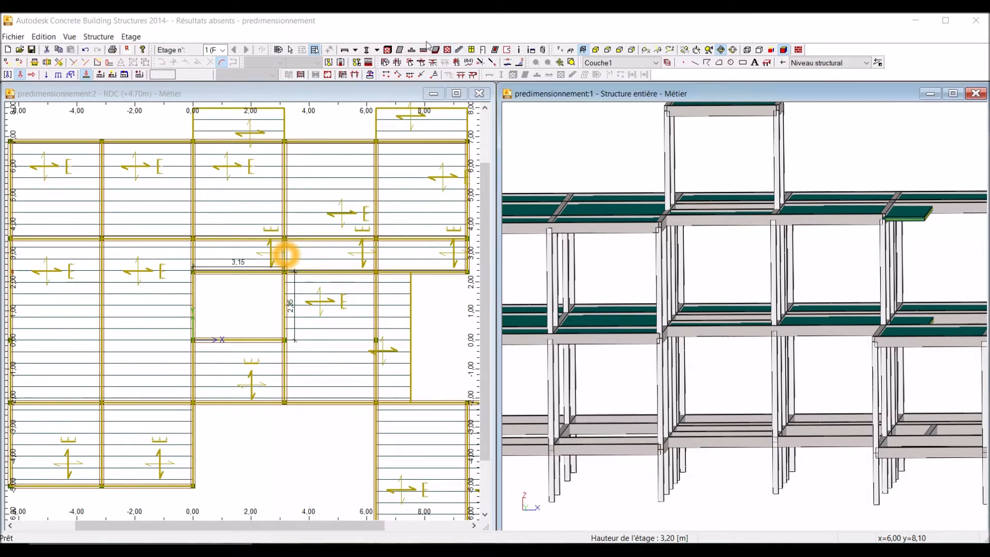
pyautogui.click(461, 50)
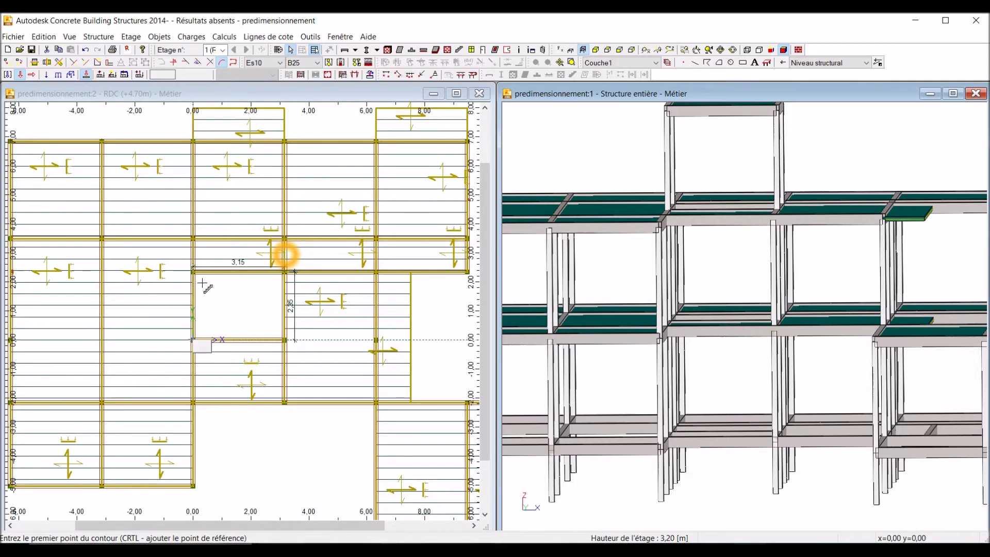
pyautogui.scroll(2, 233, 338)
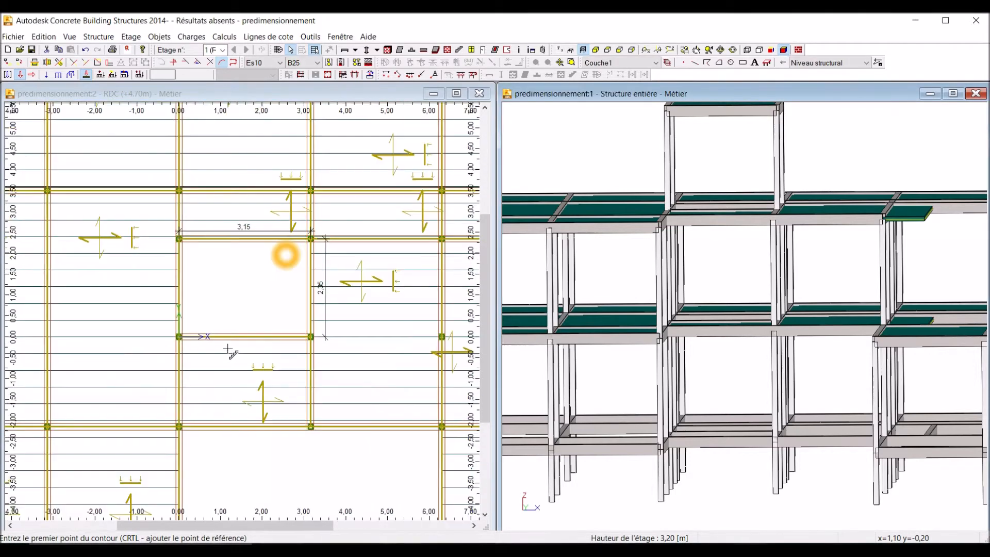
pyautogui.scroll(1, 227, 337)
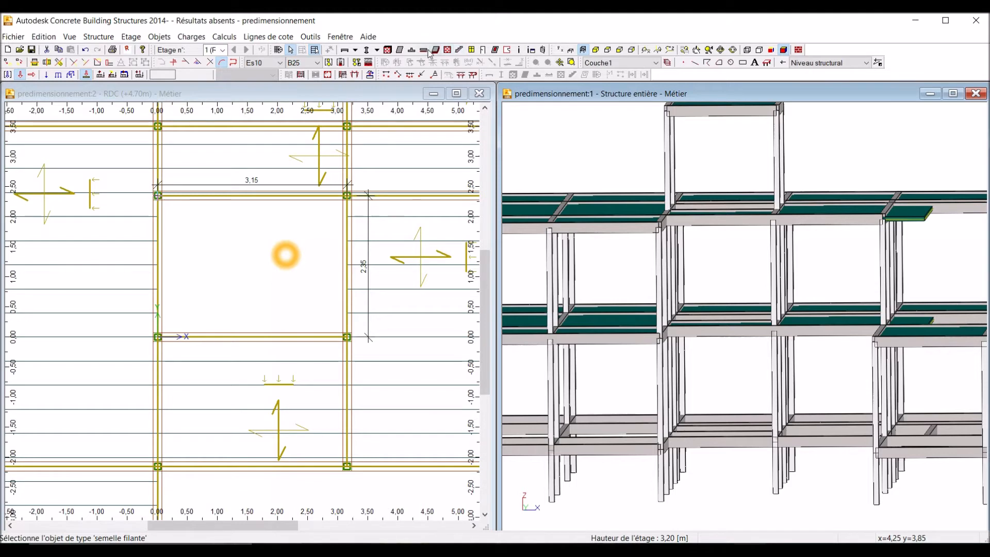
# Start an EP10 slab contour in the stairwell bay of the RDC plan, with its first edge from x=3.15, y=2.35 to x=3.15, y=0.00
pyautogui.click(402, 50)
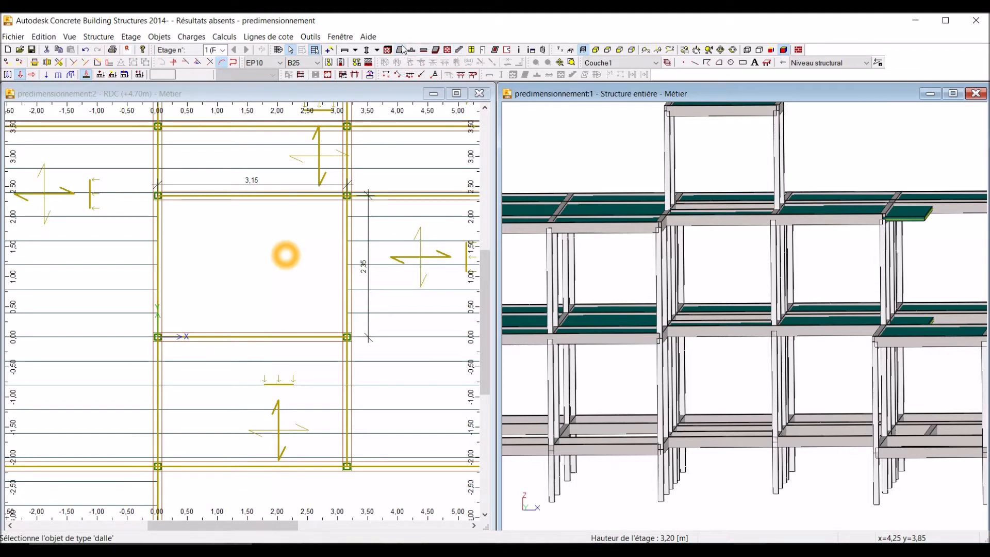
pyautogui.click(354, 97)
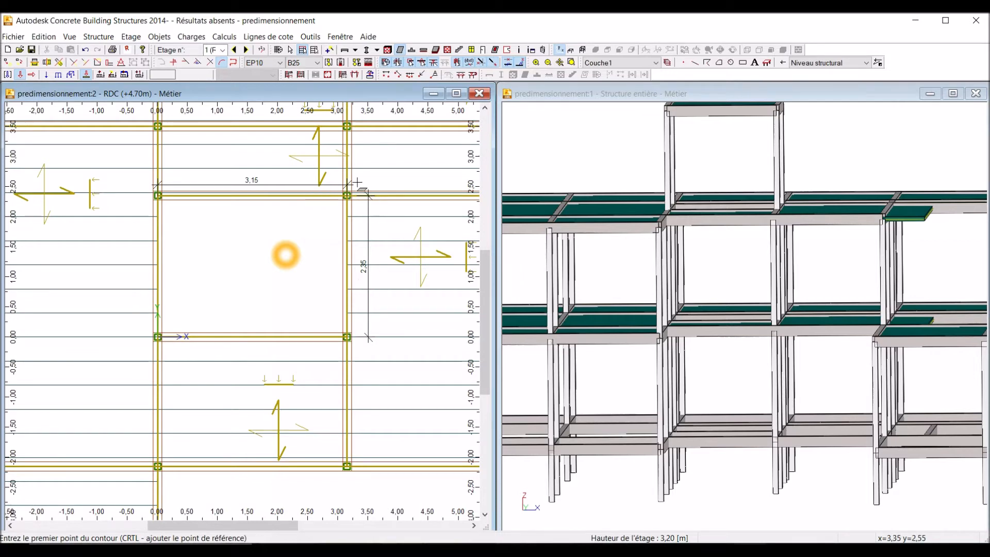
pyautogui.scroll(3, 352, 201)
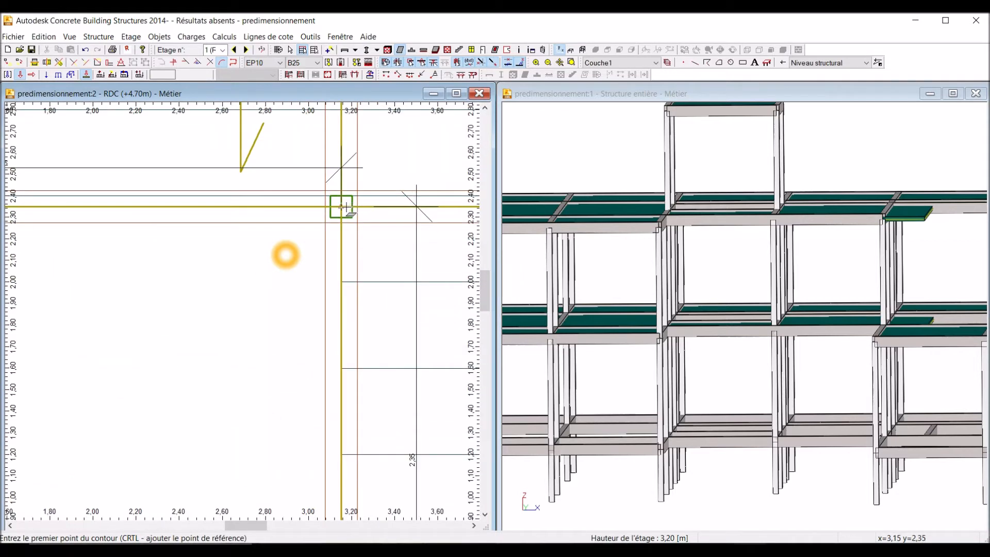
pyautogui.click(341, 206)
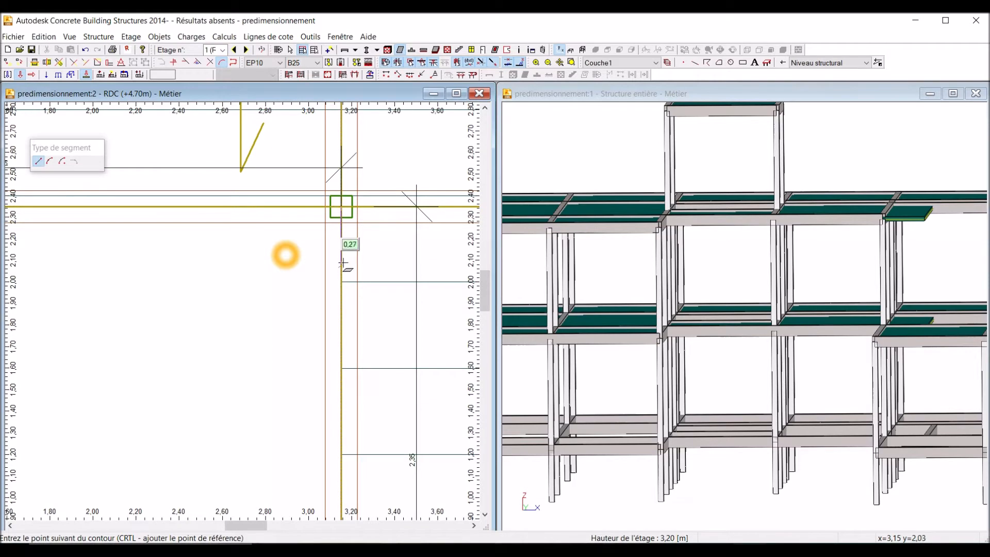
pyautogui.scroll(-2, 341, 207)
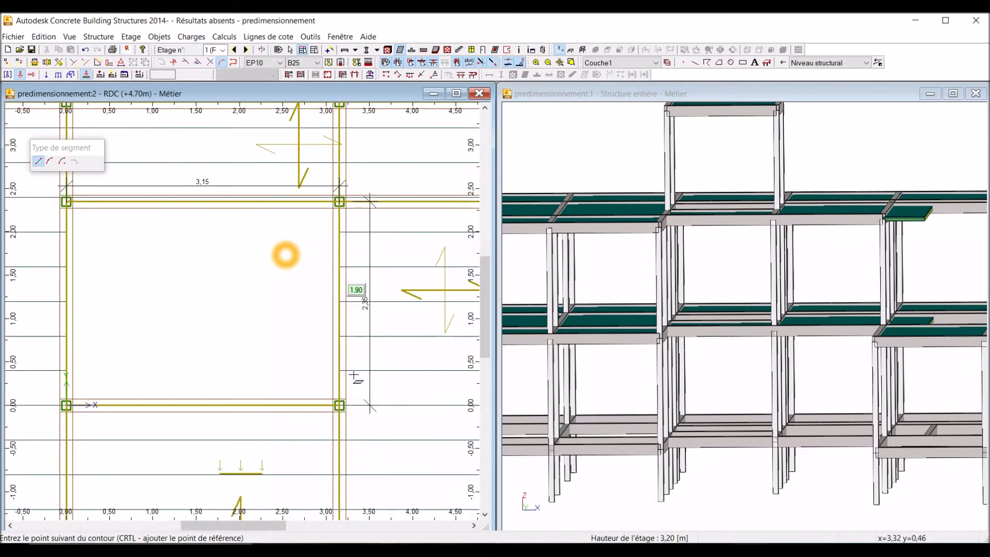
pyautogui.scroll(3, 339, 403)
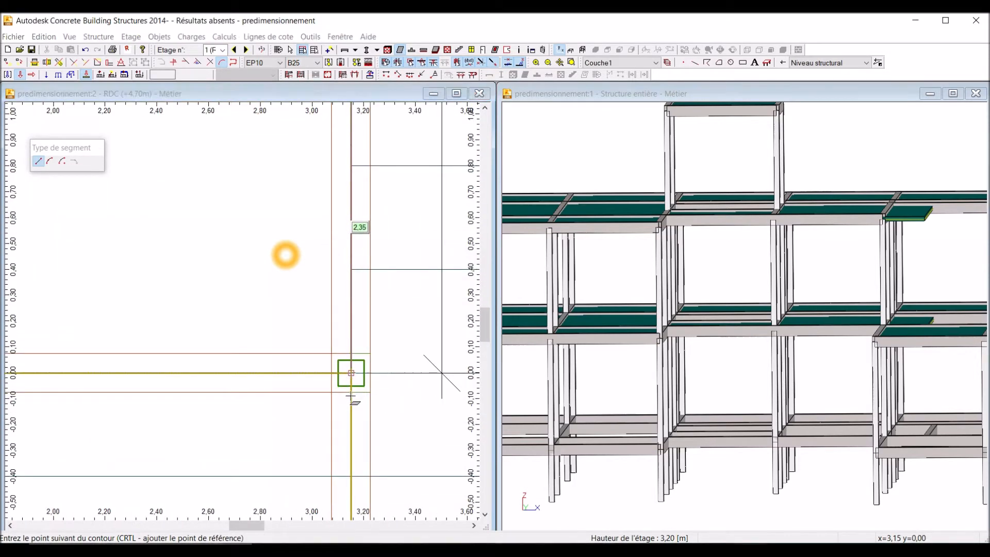
pyautogui.scroll(2, 350, 378)
pyautogui.click(354, 375)
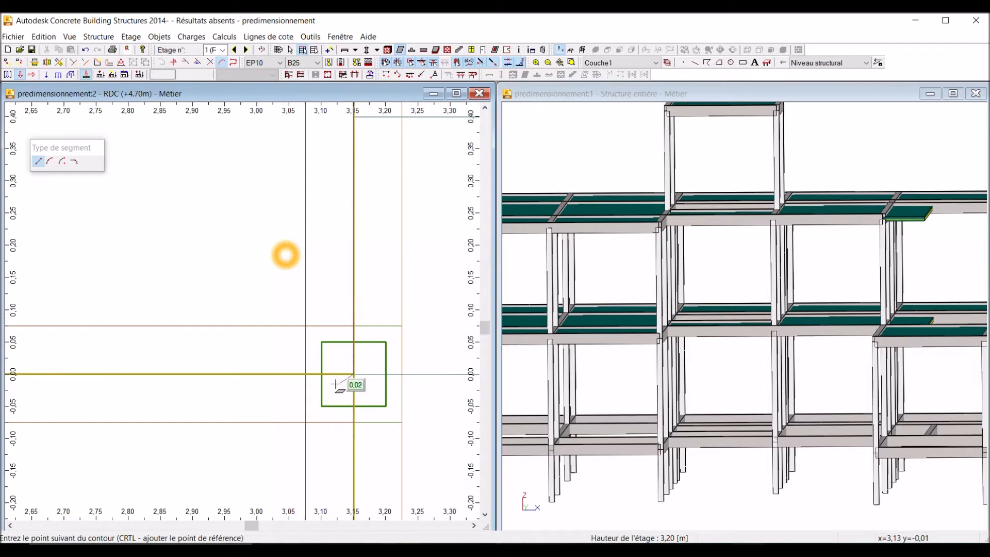
# Add a 1 m contour edge along the y=0 beam, from the column at x=3.15 toward the origin
pyautogui.scroll(-2, 350, 374)
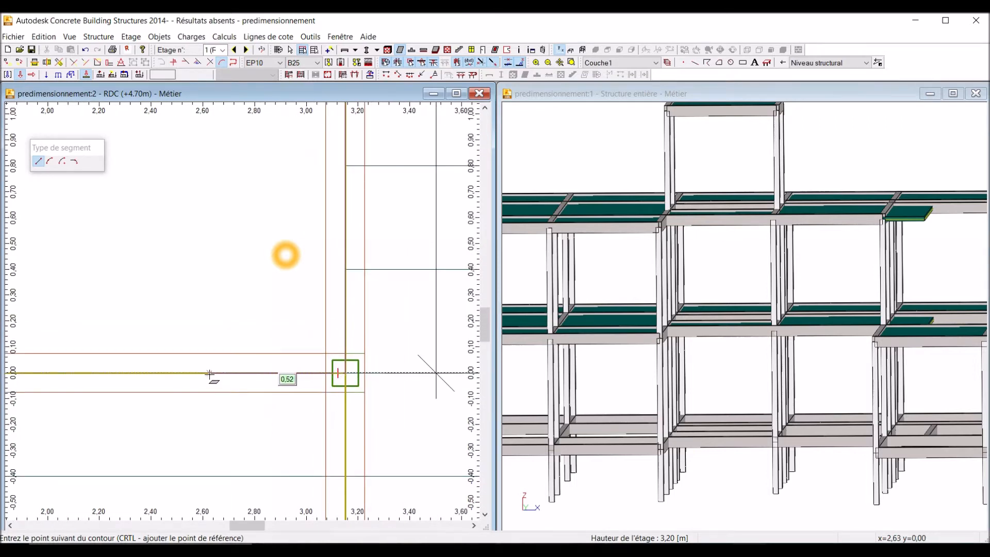
pyautogui.scroll(-2, 210, 374)
pyautogui.scroll(-1, 210, 374)
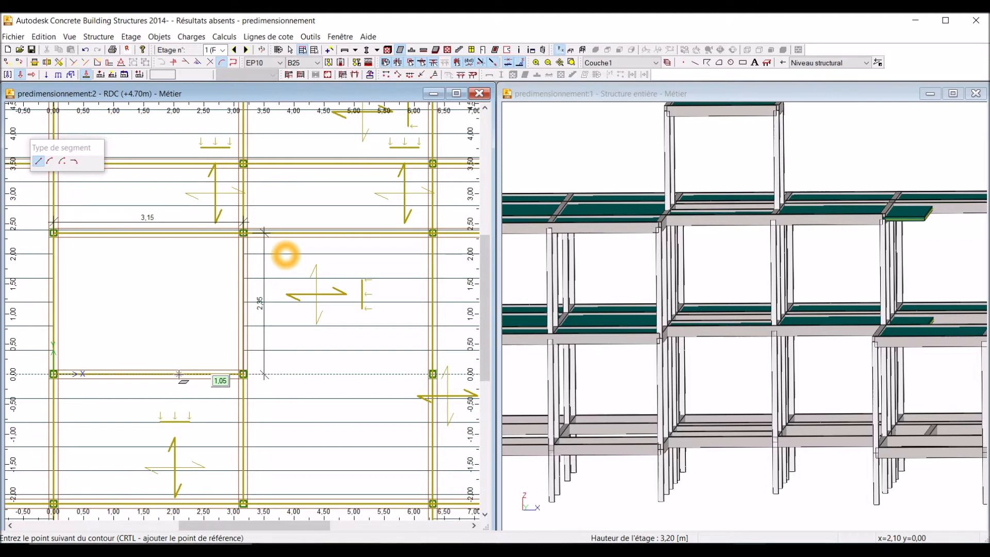
pyautogui.scroll(1, 179, 376)
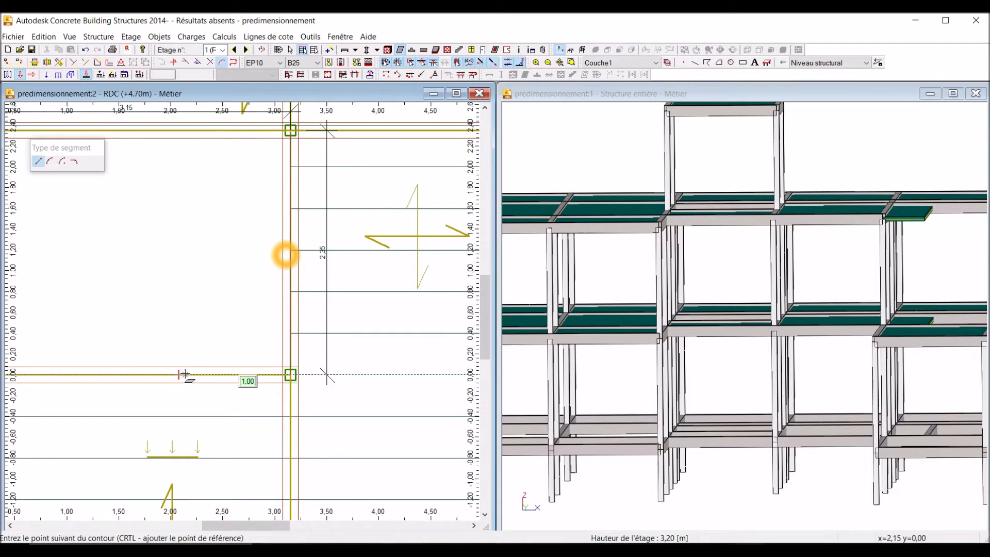
pyautogui.write('1')
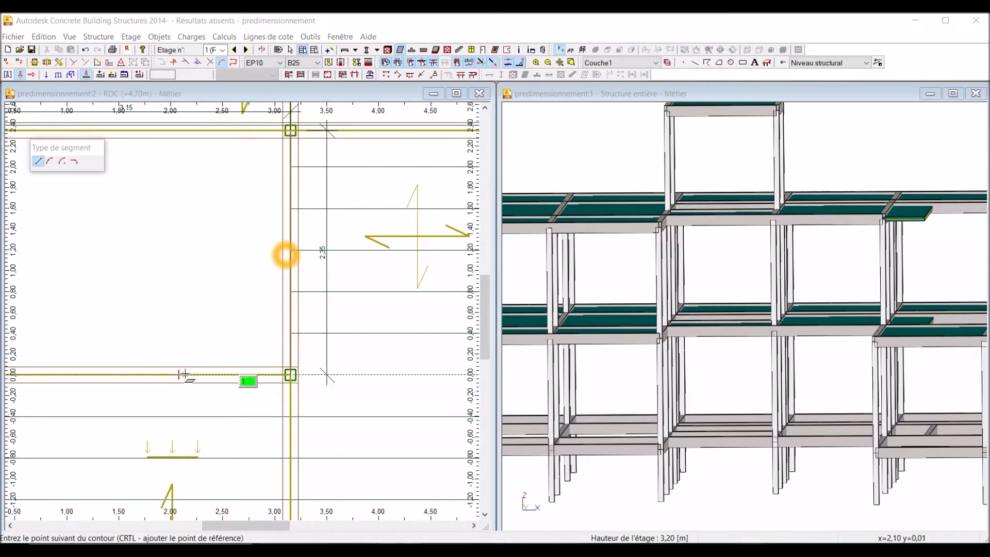
pyautogui.press('Return')
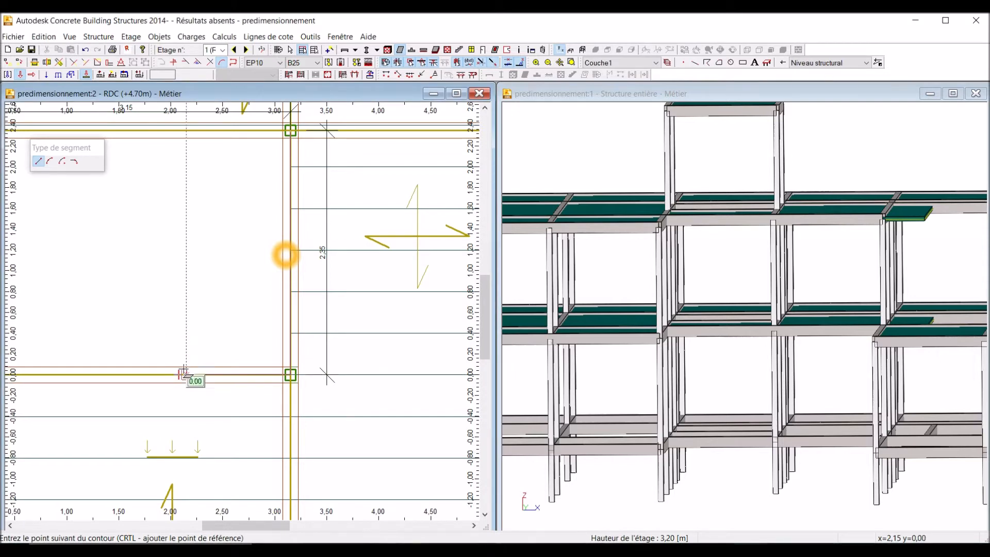
# Add a 2.35 m edge parallel to the first one up to the opposite beam, and close the slab contour at the starting column
pyautogui.scroll(2, 185, 373)
pyautogui.scroll(-2, 188, 392)
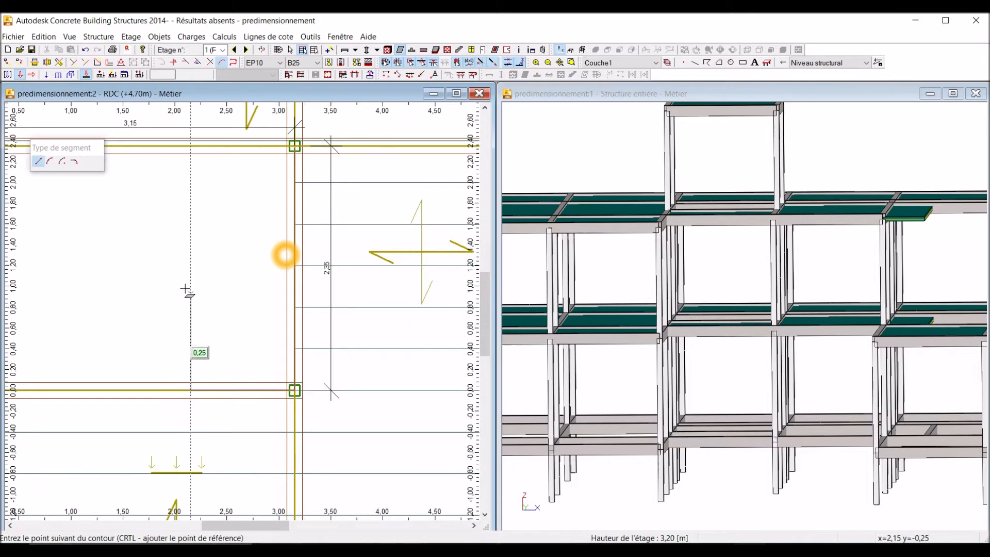
pyautogui.scroll(2, 198, 142)
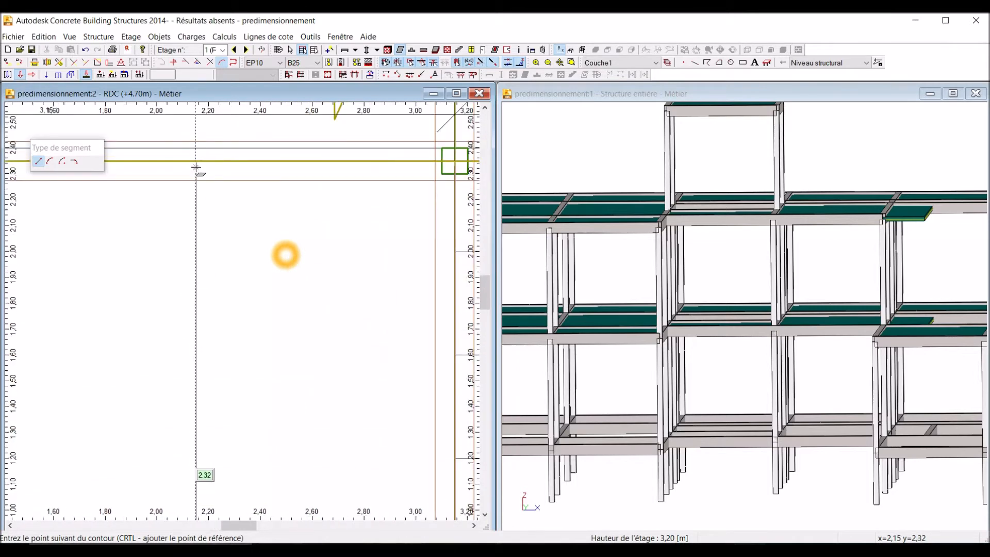
pyautogui.scroll(2, 196, 161)
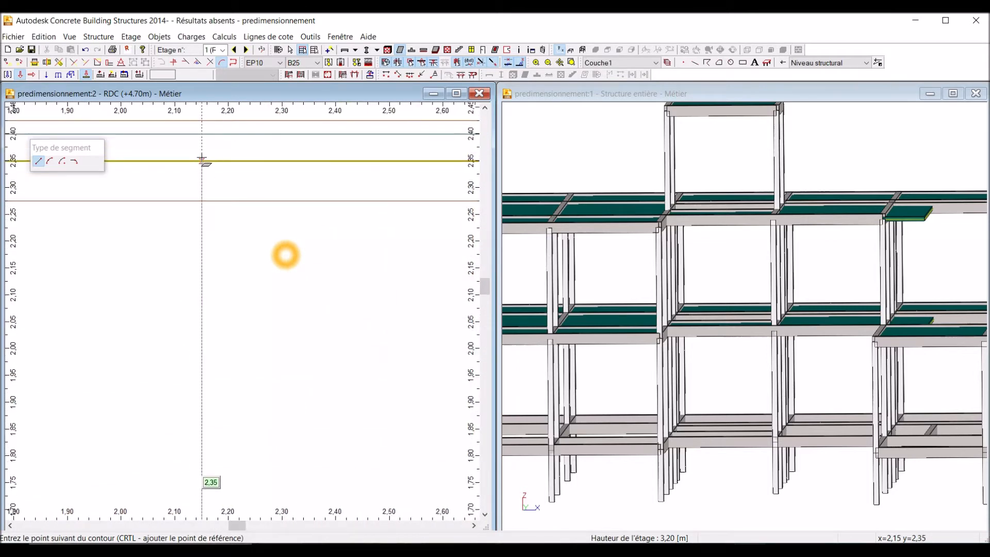
pyautogui.scroll(-3, 172, 199)
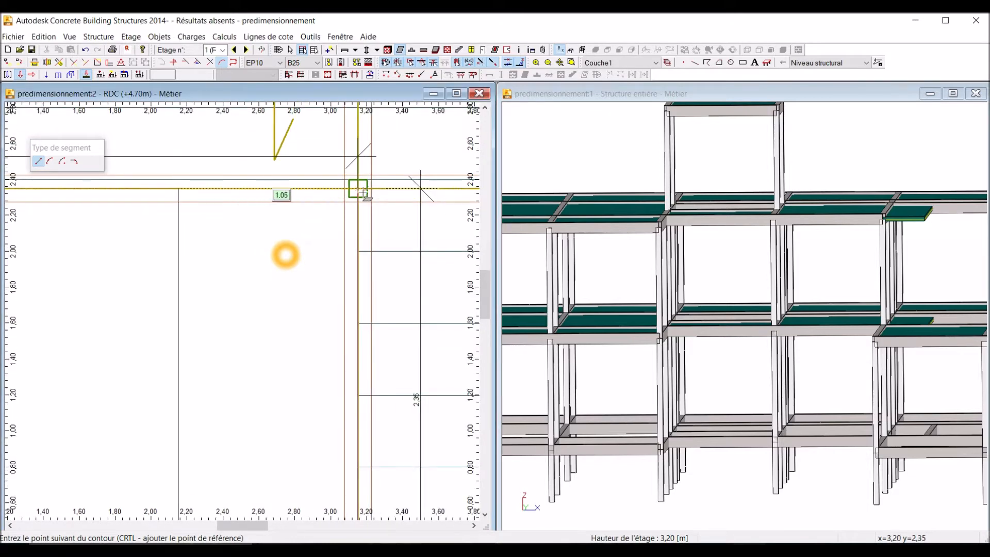
pyautogui.scroll(4, 357, 189)
pyautogui.scroll(1, 361, 191)
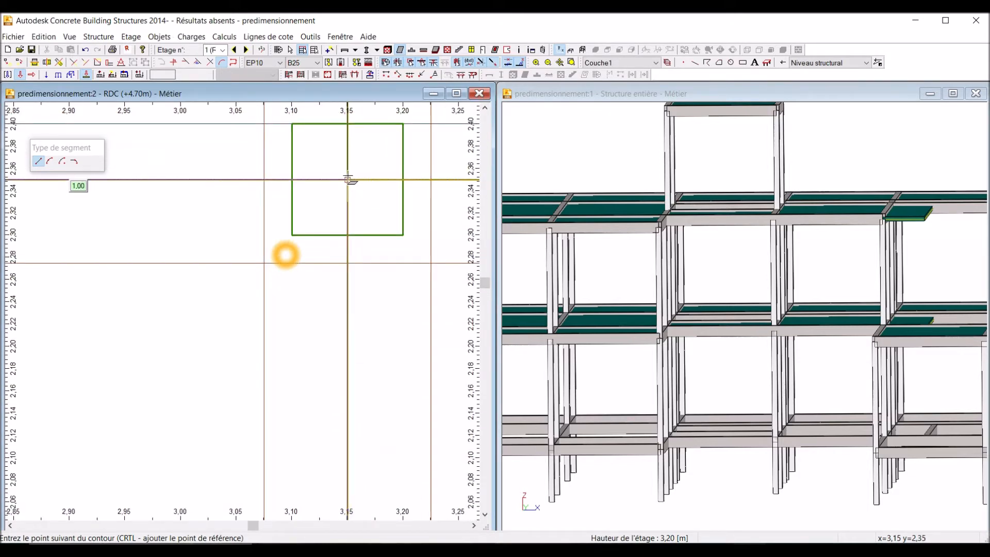
pyautogui.click(348, 179)
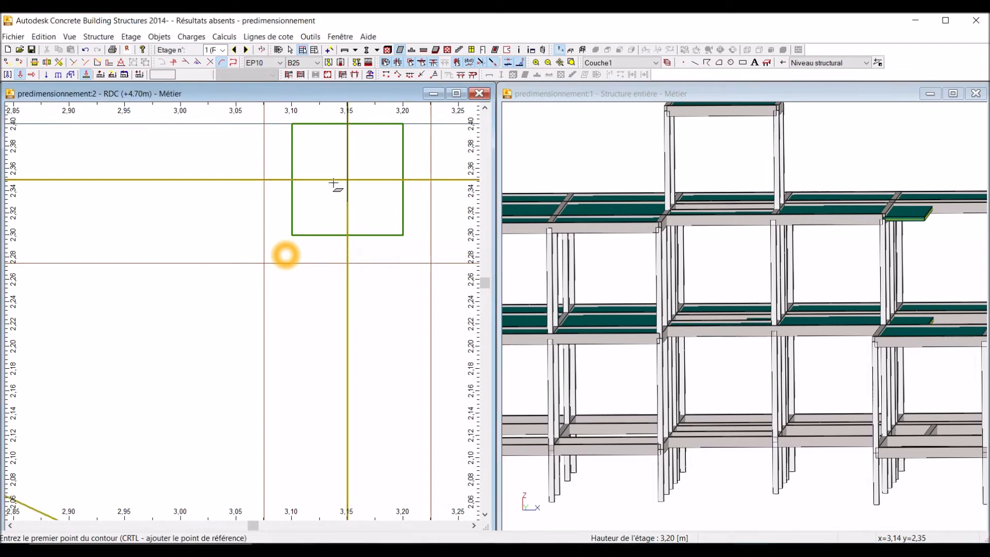
# Examine the new partial slab in the stairwell bay in plan and from several angles in the 3D structure view
pyautogui.scroll(-7, 286, 254)
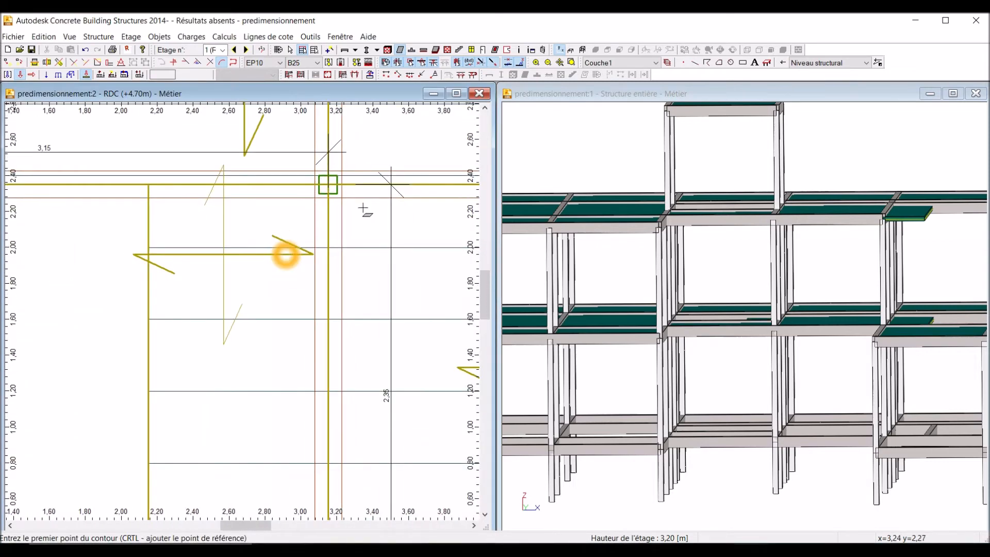
pyautogui.scroll(-1, 286, 254)
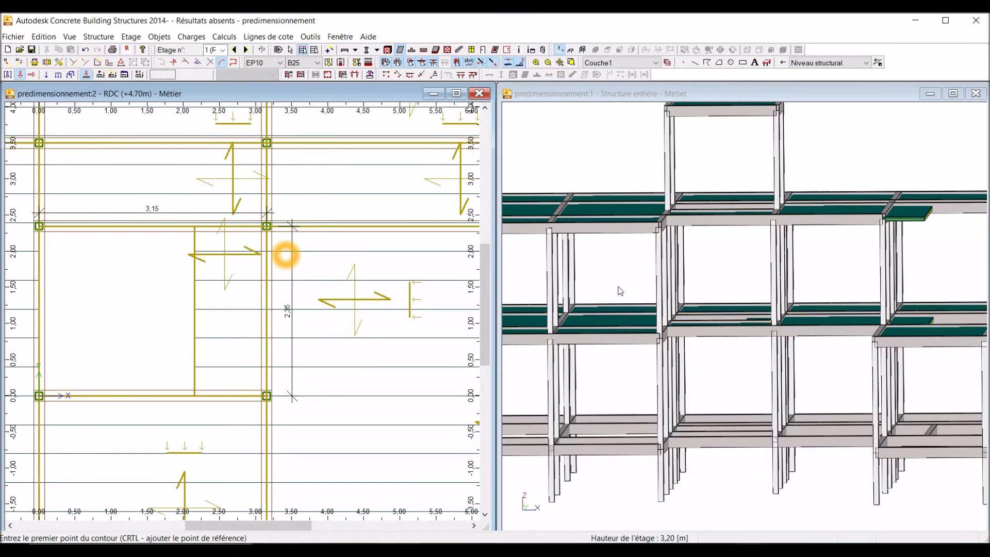
pyautogui.scroll(-2, 625, 291)
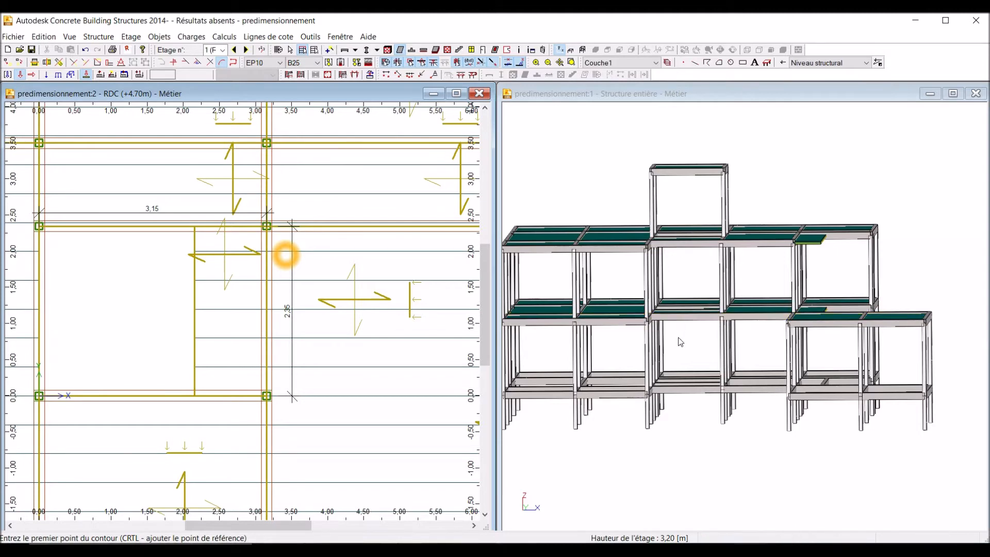
pyautogui.click(778, 94)
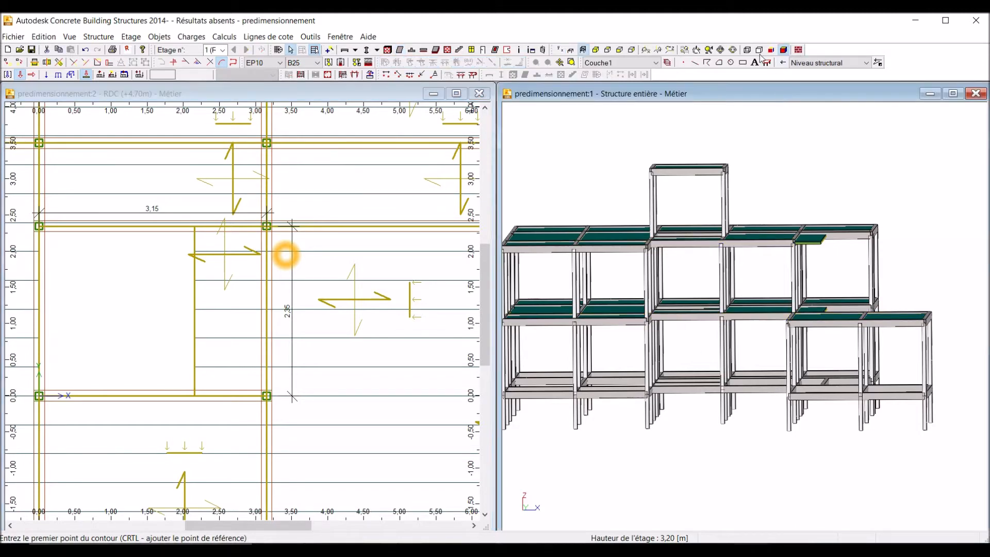
pyautogui.click(719, 50)
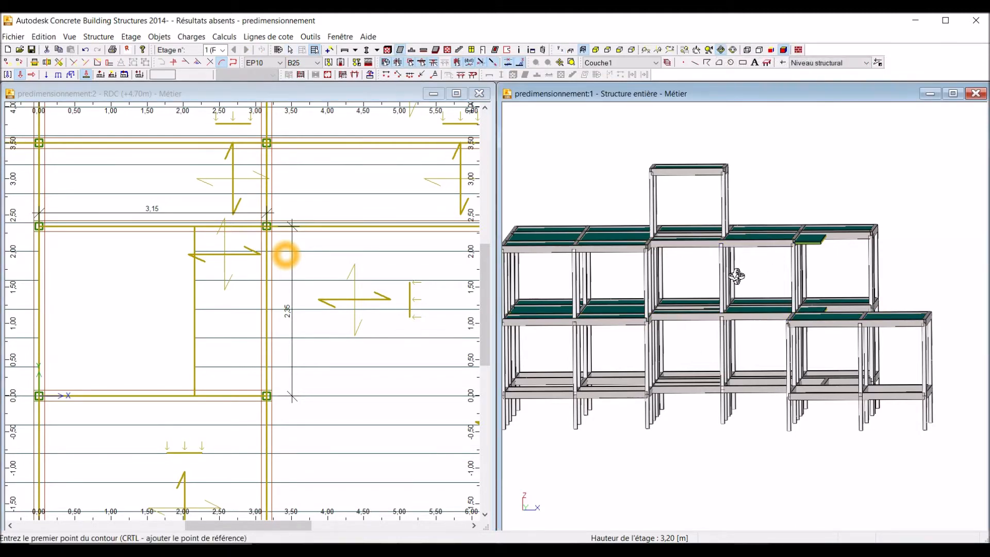
pyautogui.scroll(5, 692, 324)
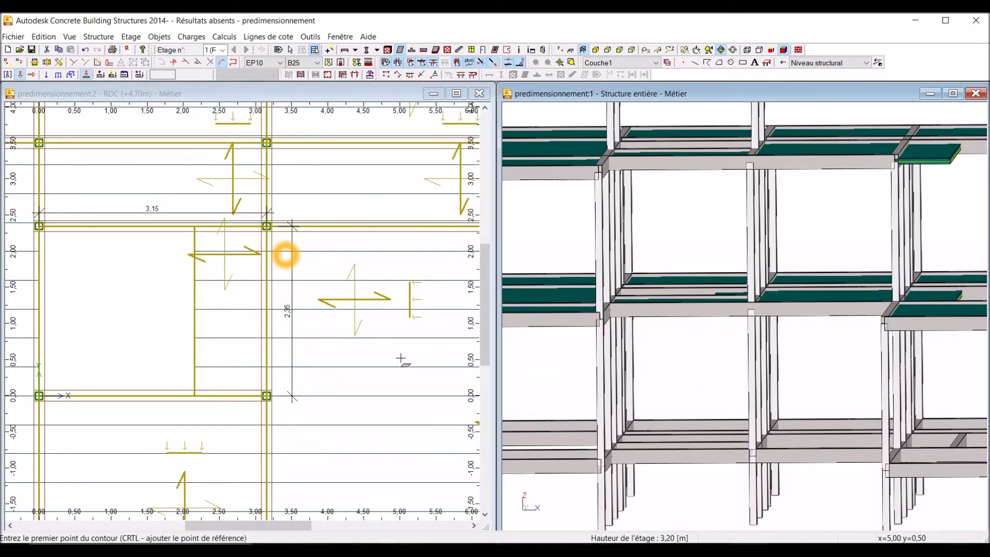
pyautogui.scroll(1, 393, 416)
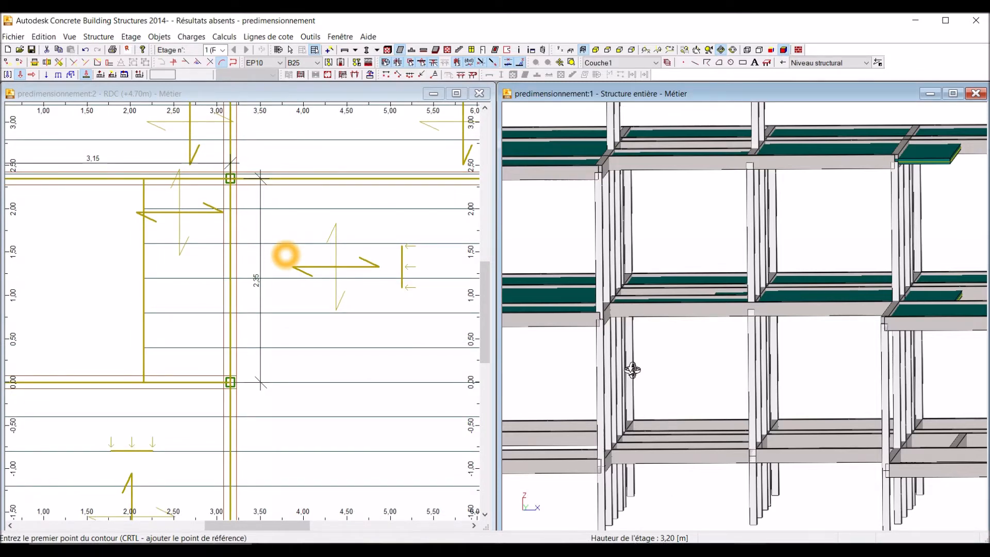
pyautogui.moveTo(634, 354)
pyautogui.mouseDown()
pyautogui.moveTo(658, 369)
pyautogui.moveTo(655, 361)
pyautogui.moveTo(644, 368)
pyautogui.mouseUp()
pyautogui.scroll(2, 691, 280)
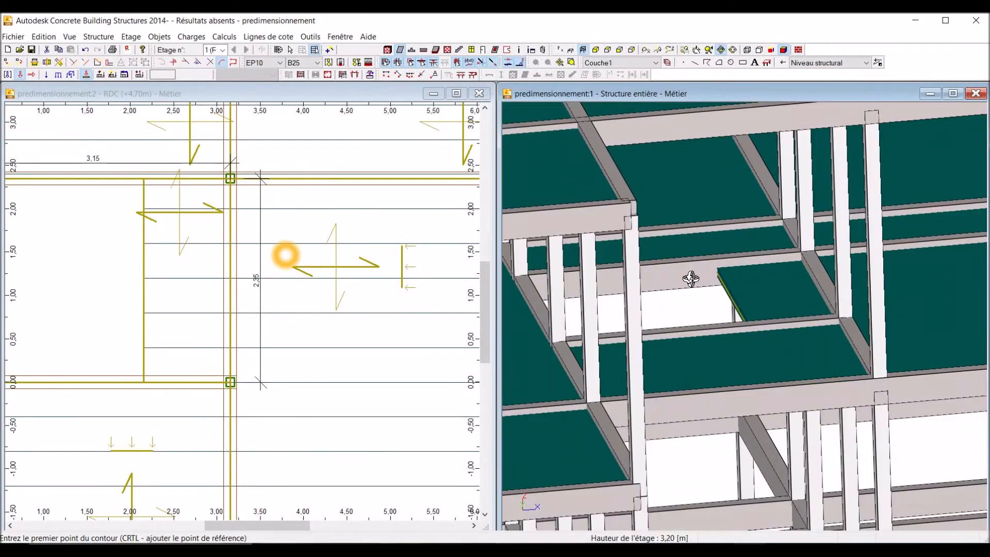
pyautogui.scroll(2, 768, 279)
pyautogui.scroll(-2, 795, 322)
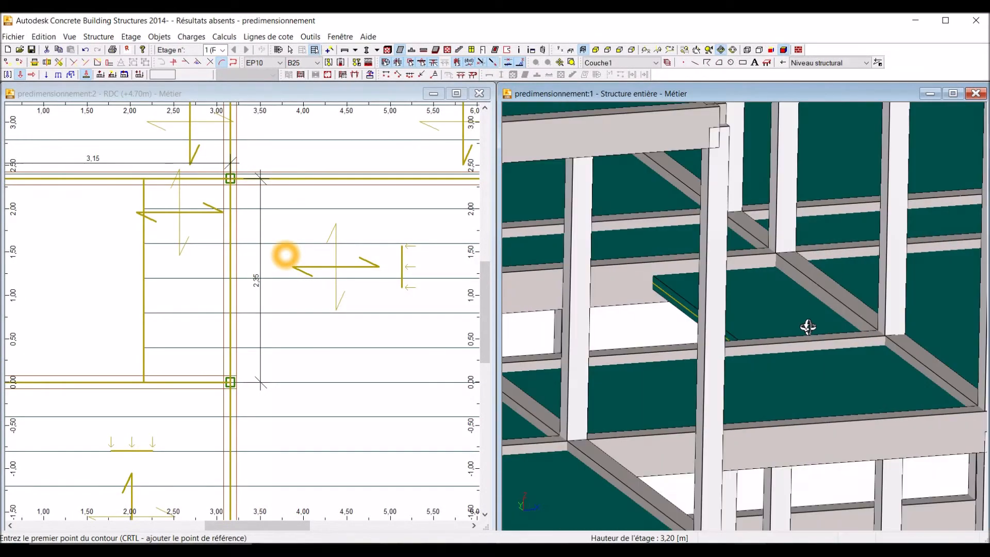
pyautogui.scroll(4, 795, 321)
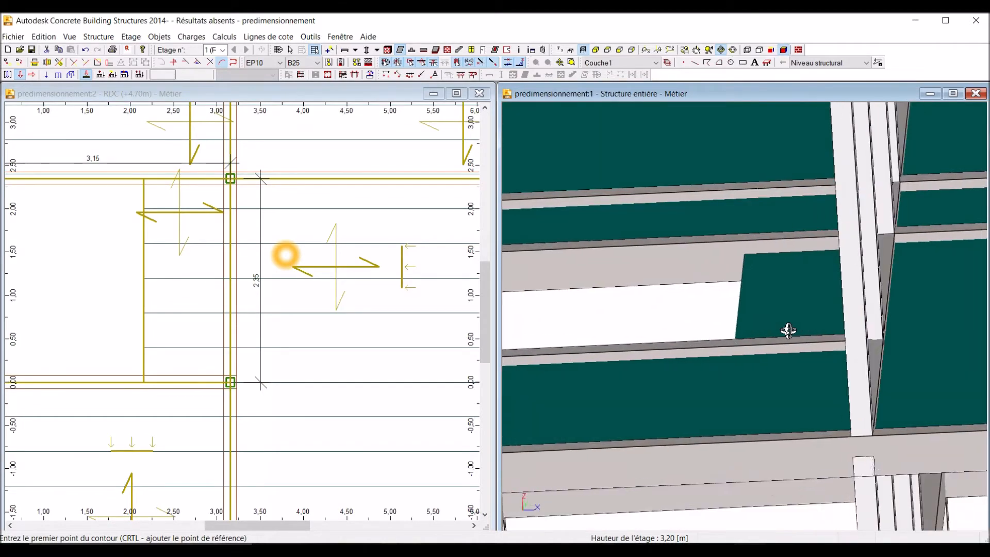
pyautogui.scroll(-3, 676, 295)
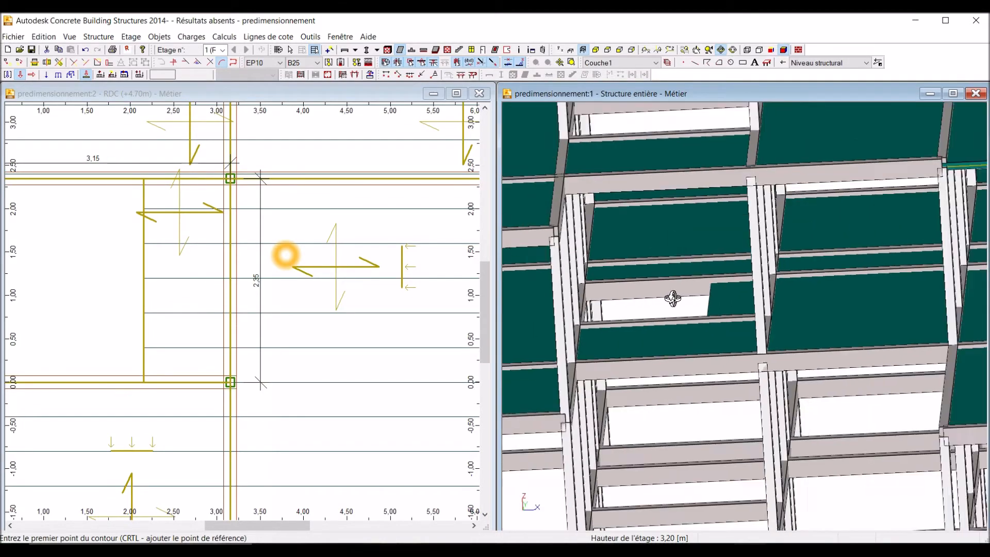
# Select the partial slab in the stairwell bay of the RDC plan and display the placement coordinates in its properties
pyautogui.scroll(-2, 639, 311)
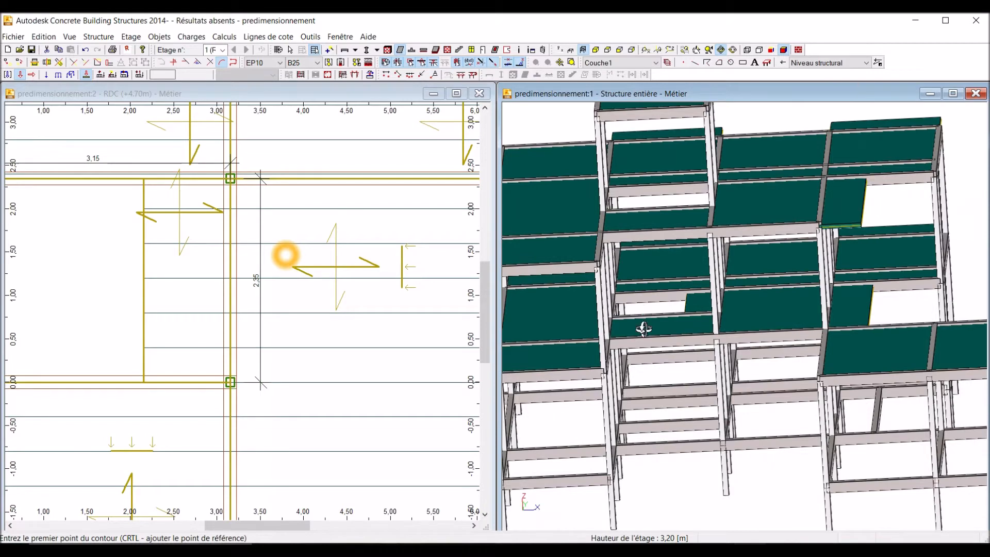
pyautogui.scroll(-1, 658, 335)
pyautogui.scroll(-2, 234, 307)
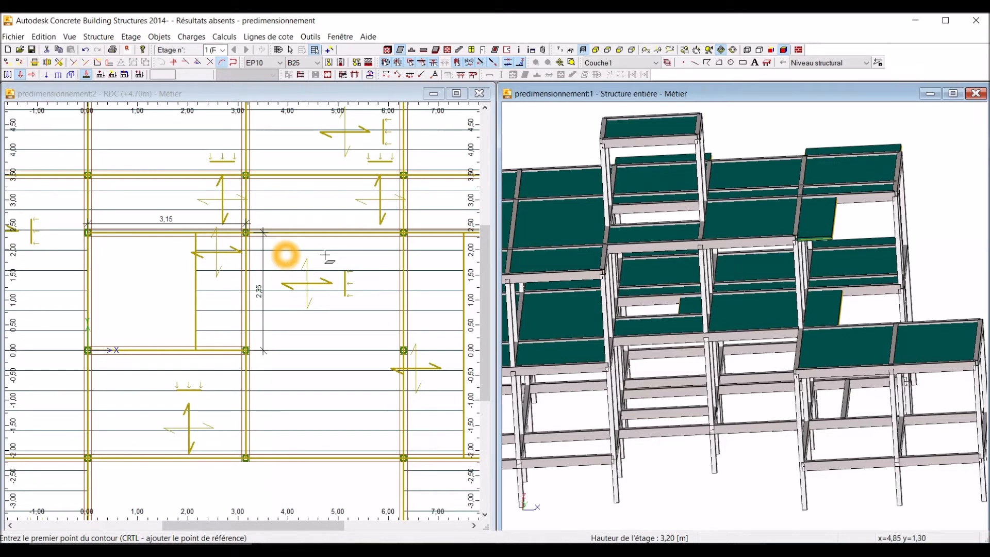
pyautogui.scroll(-1, 212, 266)
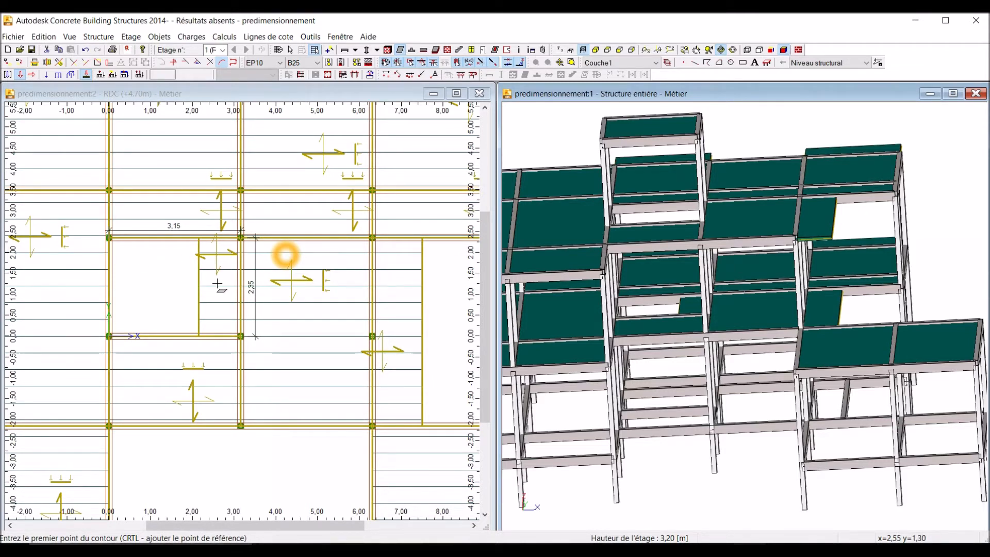
pyautogui.scroll(1, 217, 276)
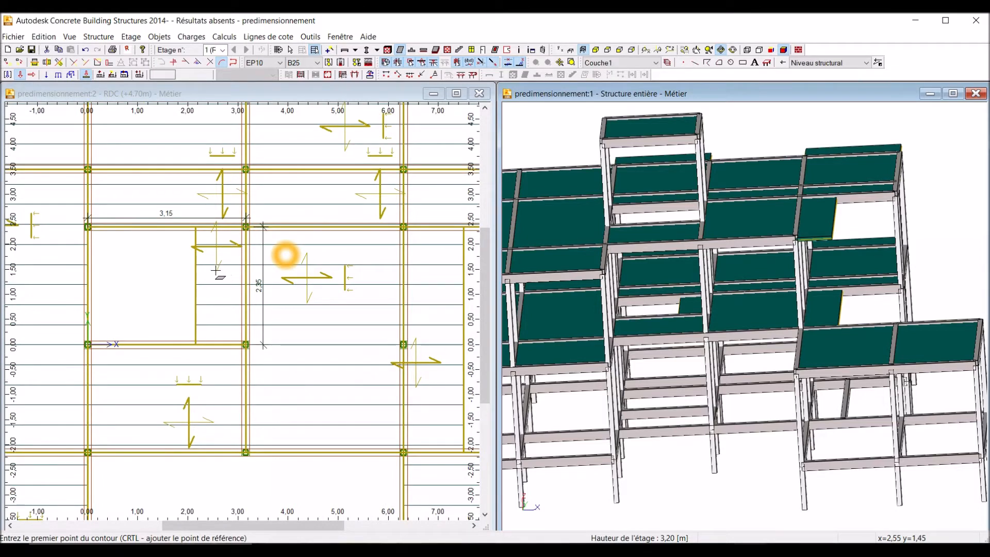
pyautogui.scroll(-1, 220, 269)
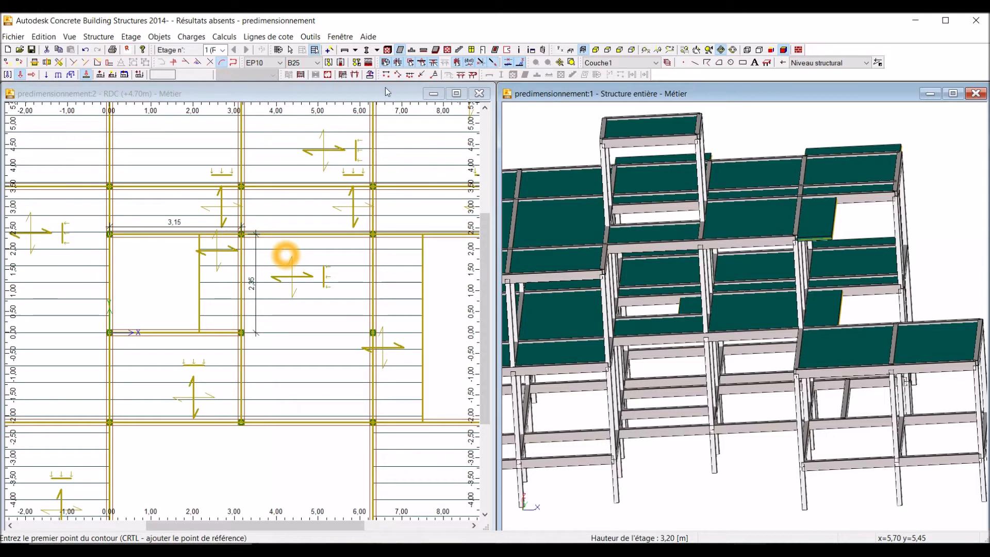
pyautogui.click(316, 95)
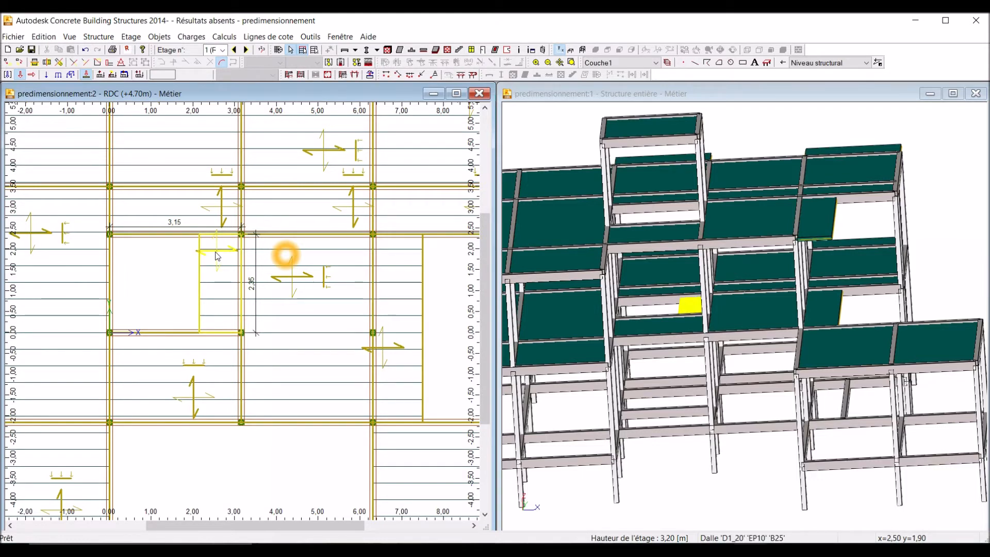
pyautogui.click(217, 317)
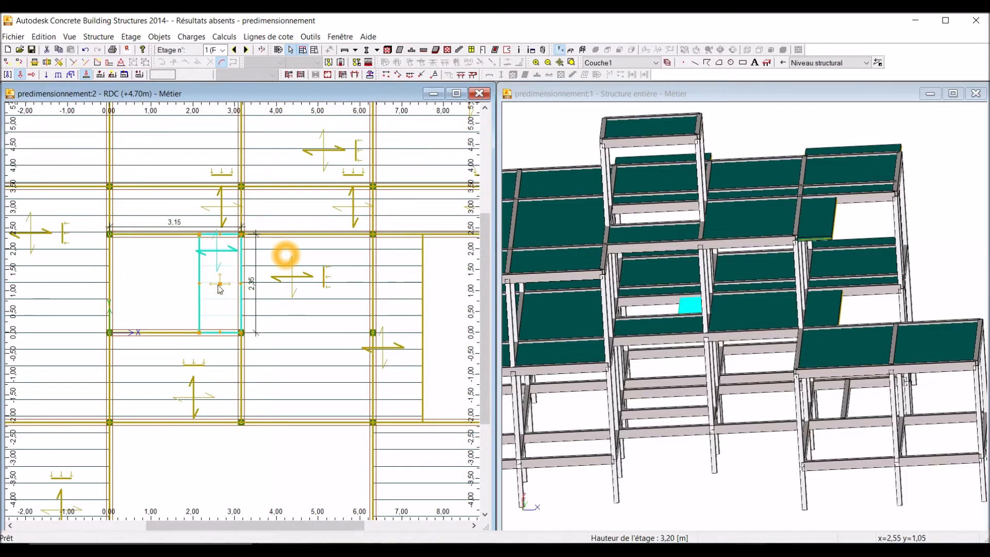
pyautogui.scroll(2, 220, 289)
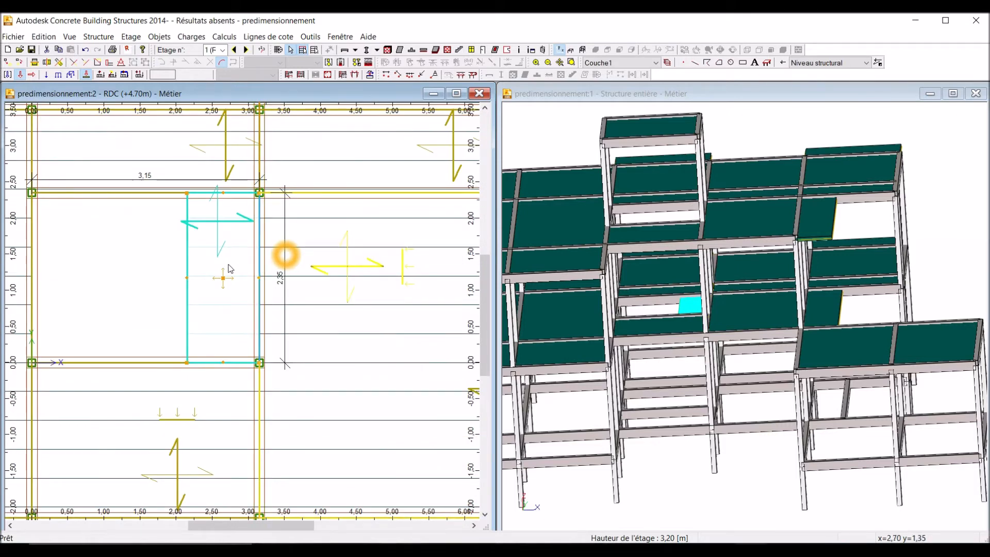
pyautogui.rightClick(133, 269)
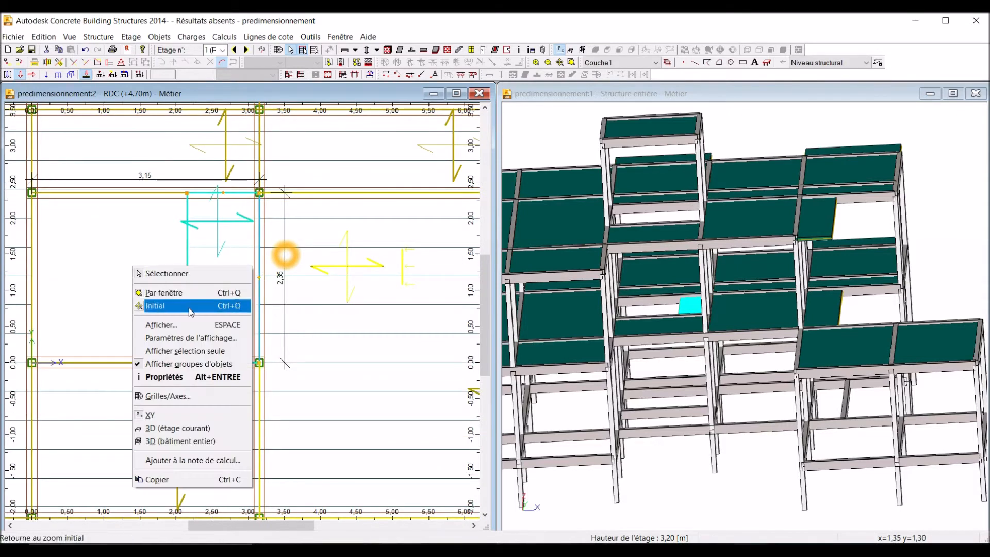
pyautogui.click(183, 376)
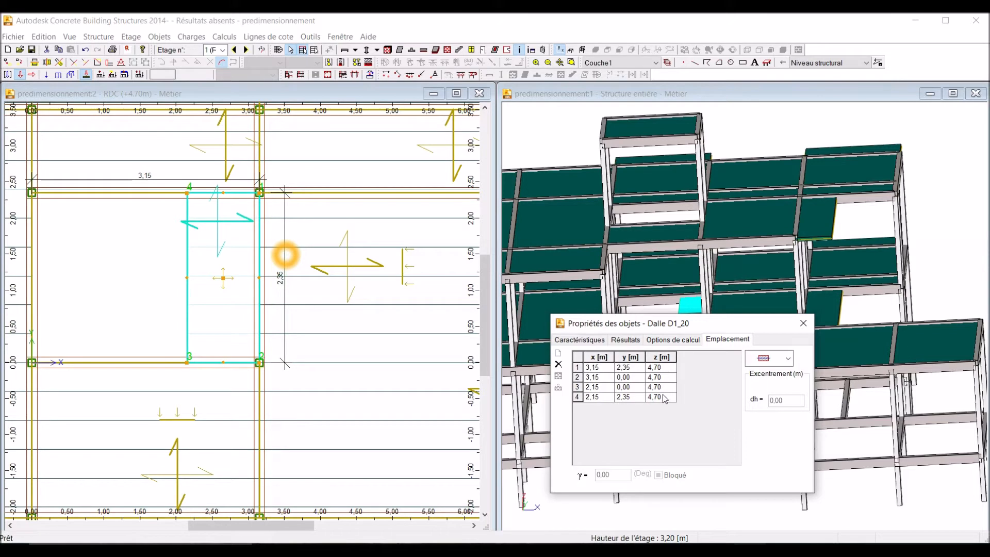
# Switch to Calculatrice and subtract 1.5 from the slab level of 4.7 m
pyautogui.click(103, 550)
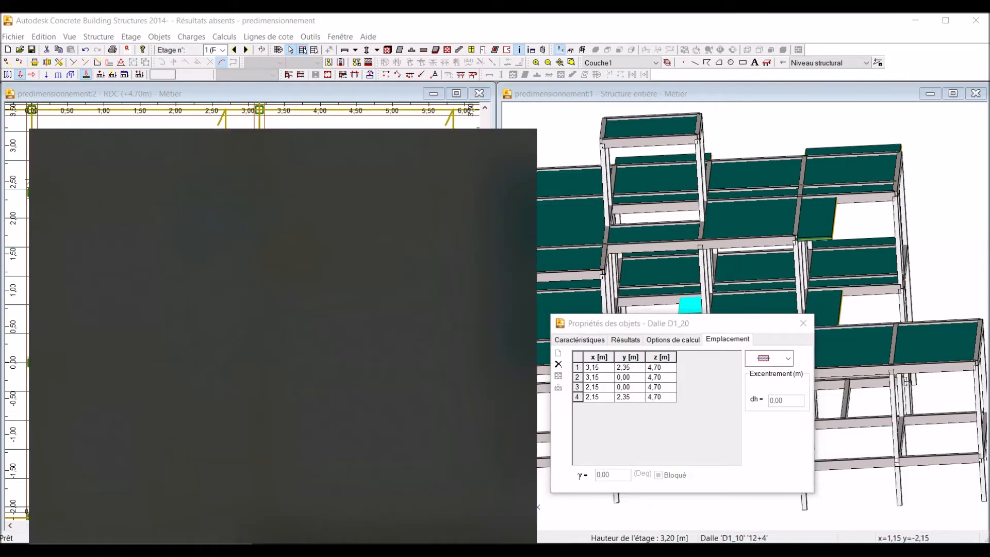
pyautogui.write('C')
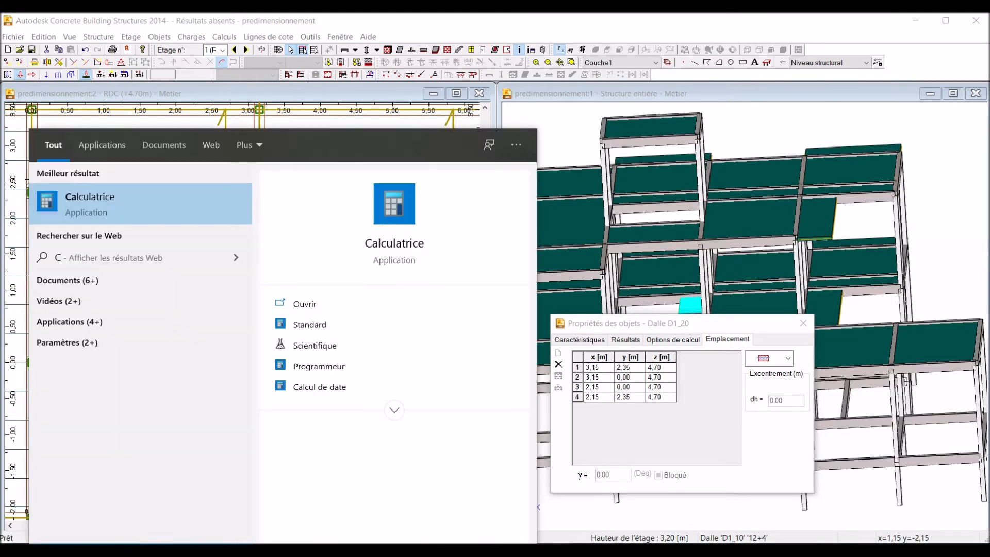
pyautogui.write('a')
pyautogui.click(178, 217)
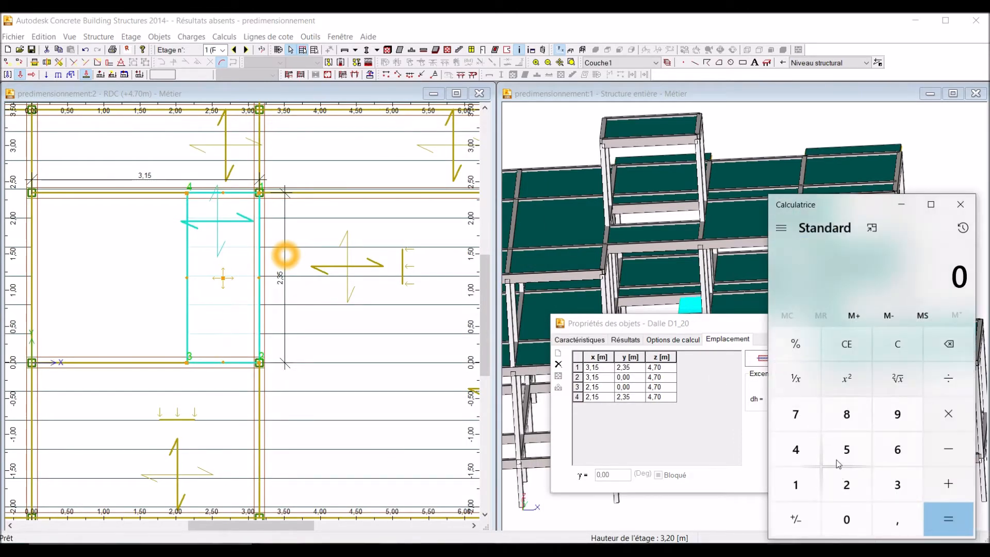
pyautogui.click(799, 451)
pyautogui.click(900, 521)
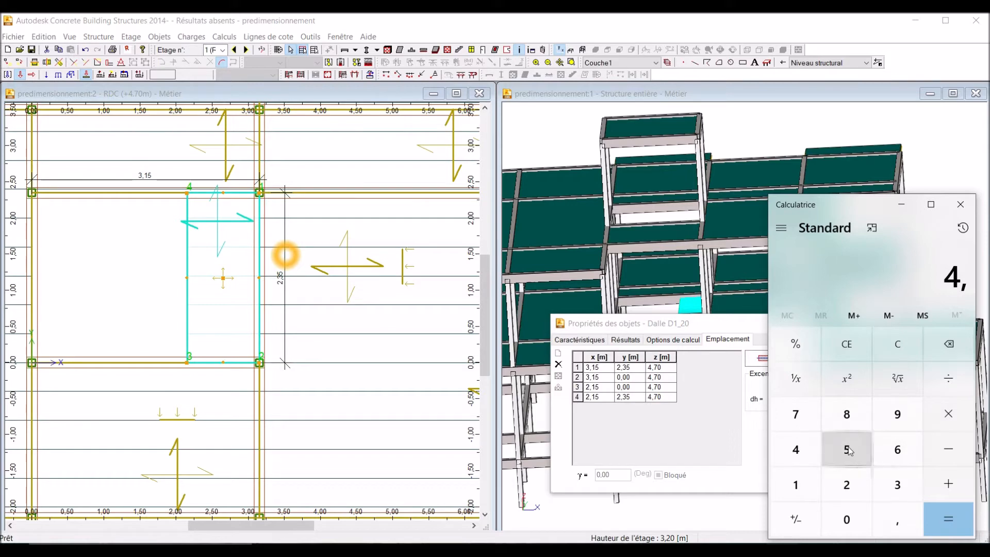
pyautogui.click(798, 420)
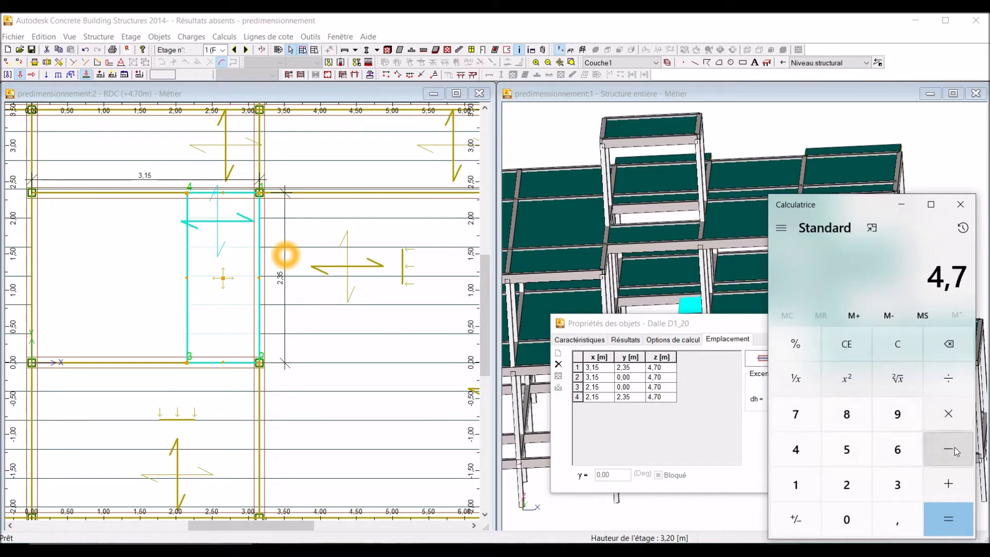
pyautogui.click(955, 450)
pyautogui.click(802, 483)
pyautogui.click(899, 524)
pyautogui.click(850, 450)
pyautogui.click(941, 515)
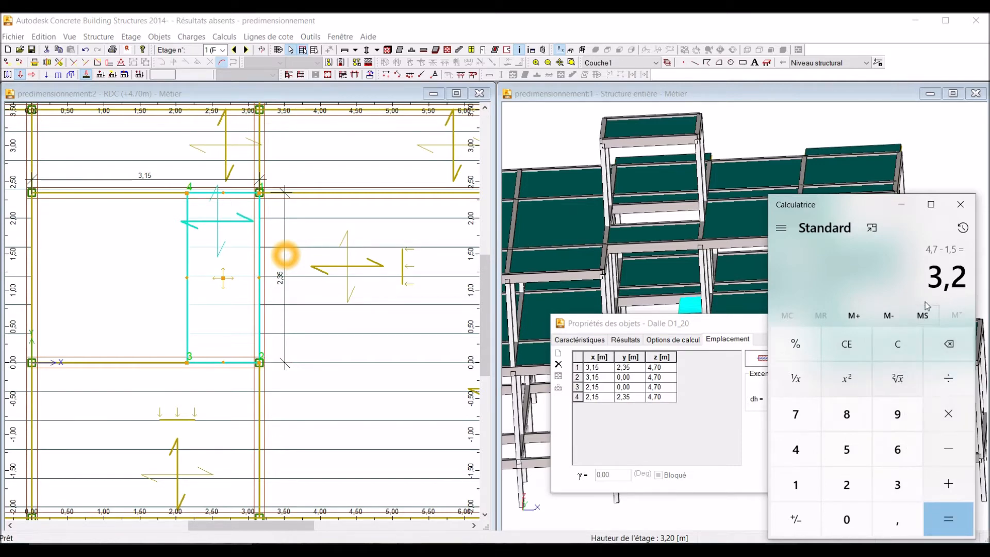
# Divide the calculated height difference by 2 to get the half-flight height
pyautogui.click(950, 387)
pyautogui.click(848, 483)
pyautogui.click(961, 524)
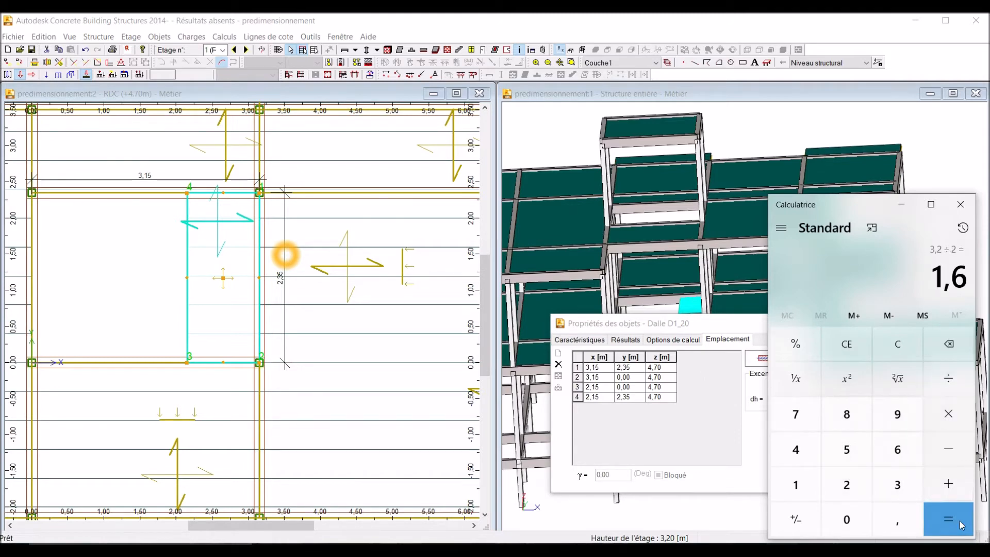
# Subtract the 1.6 m half-flight height from the 4.7 m slab level in Calculatrice
pyautogui.click(661, 407)
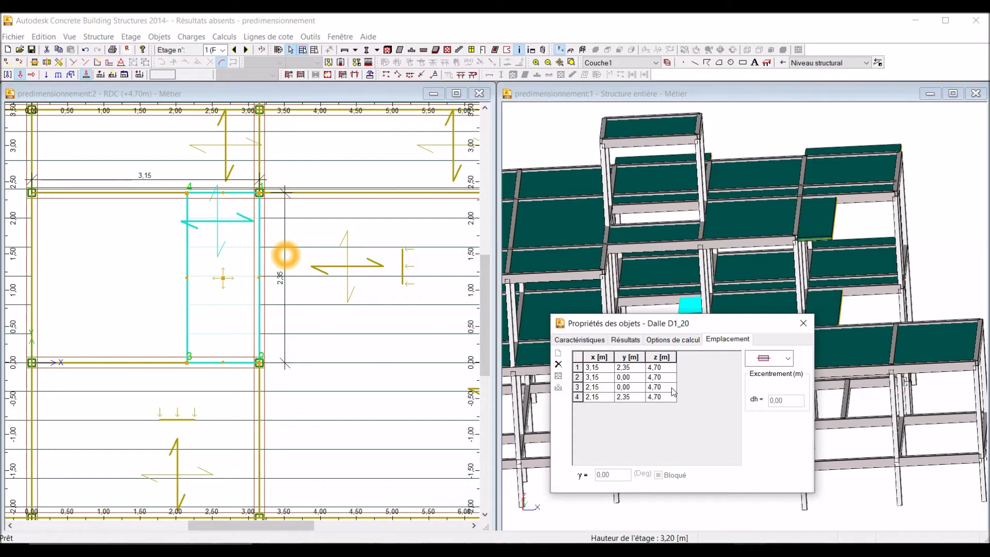
pyautogui.hotkey('alt', 'Tab')
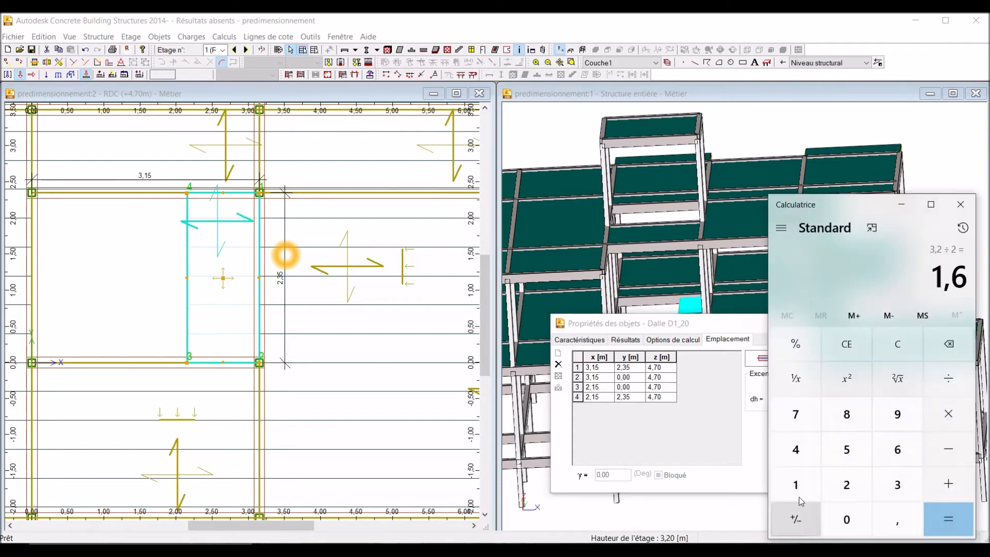
pyautogui.click(866, 521)
pyautogui.click(806, 456)
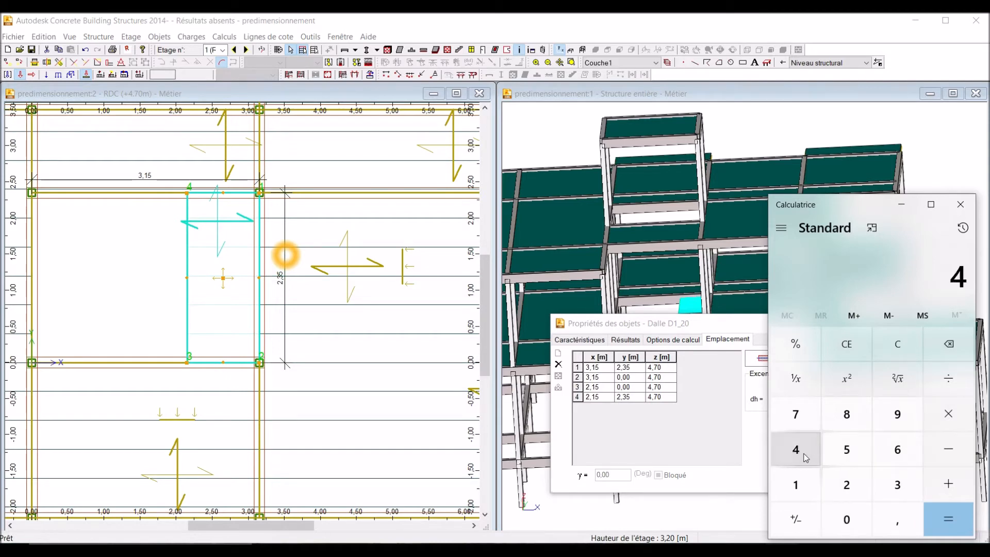
pyautogui.click(900, 521)
pyautogui.click(796, 417)
pyautogui.click(951, 464)
pyautogui.click(813, 489)
pyautogui.click(897, 519)
pyautogui.click(898, 449)
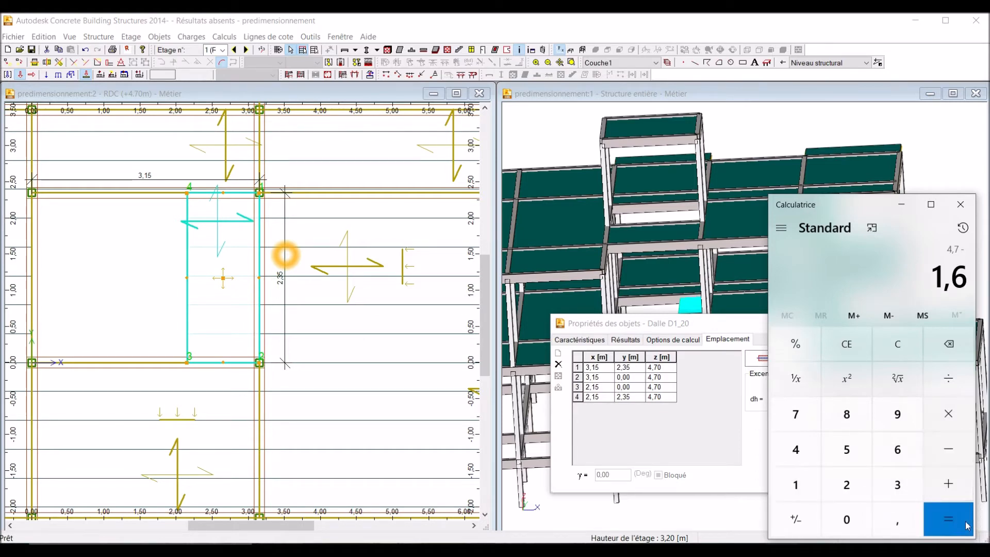
pyautogui.click(950, 518)
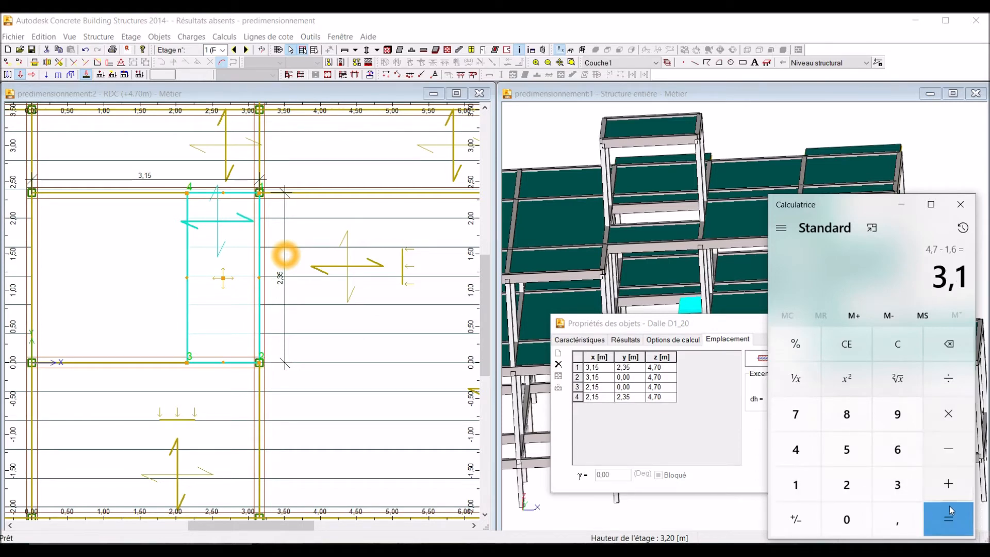
# Set the z coordinate of all four contour points of the partial slab to 3.10 m in its properties
pyautogui.click(739, 451)
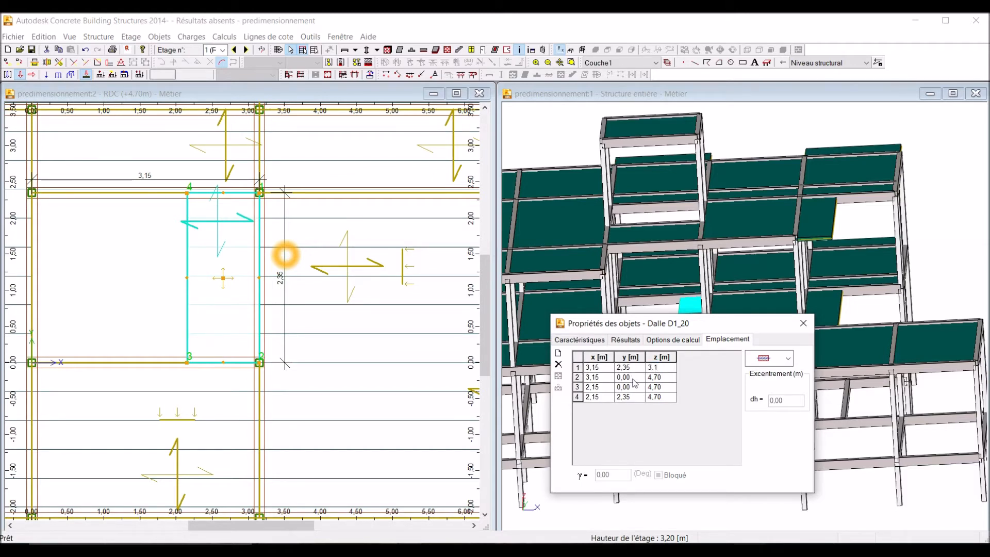
pyautogui.click(669, 386)
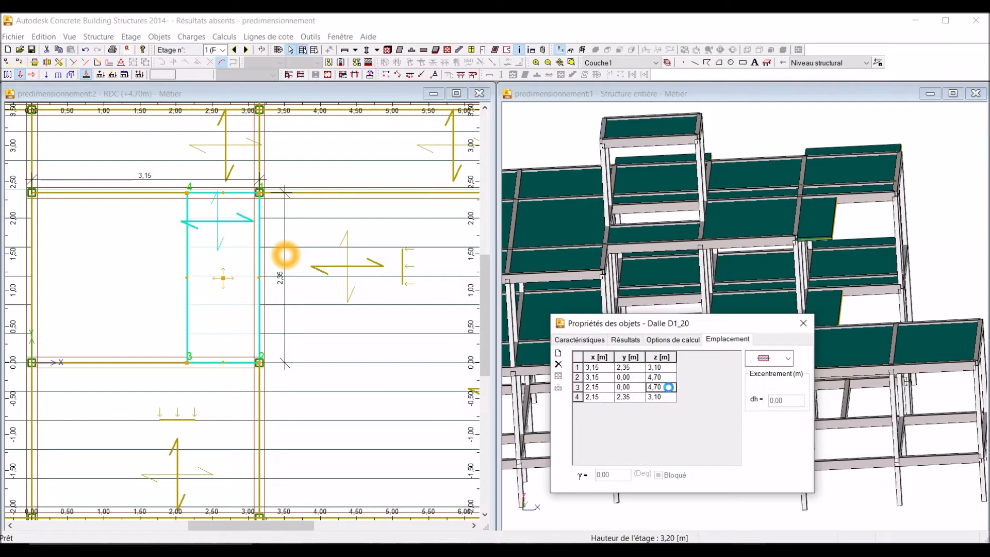
pyautogui.moveTo(754, 322); pyautogui.dragTo(694, 411)
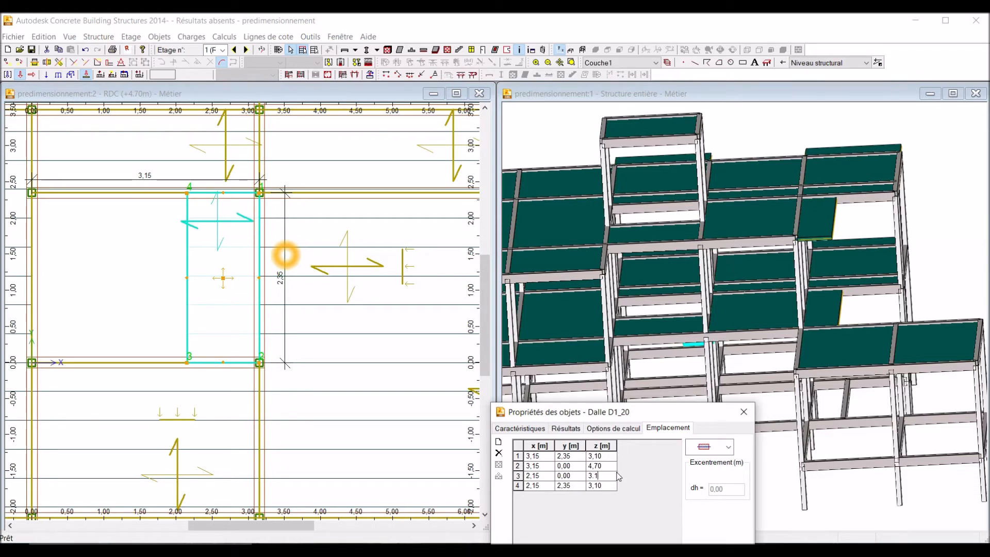
pyautogui.click(604, 466)
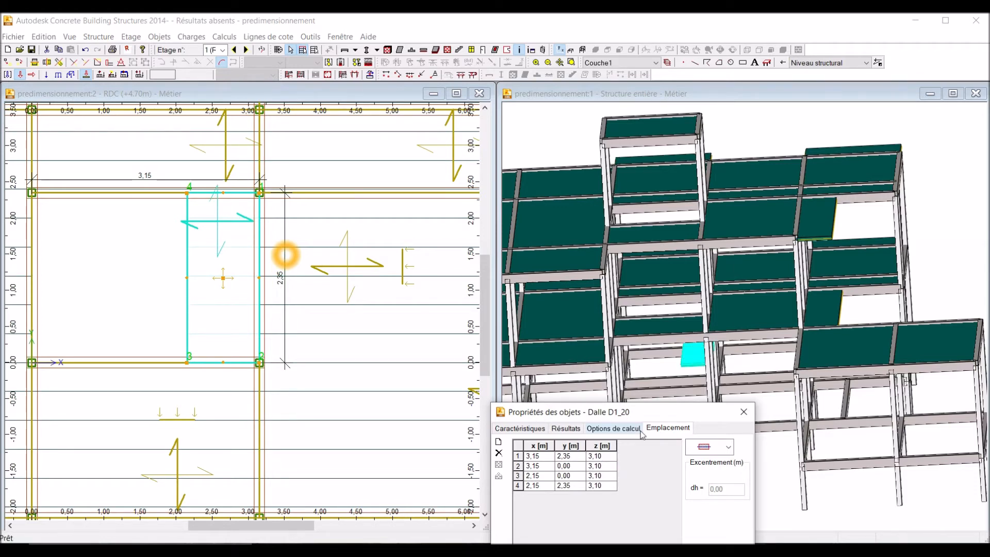
# Examine the lowered landing slab from several angles in the 3D structure view and close its properties
pyautogui.scroll(3, 694, 365)
pyautogui.scroll(2, 699, 366)
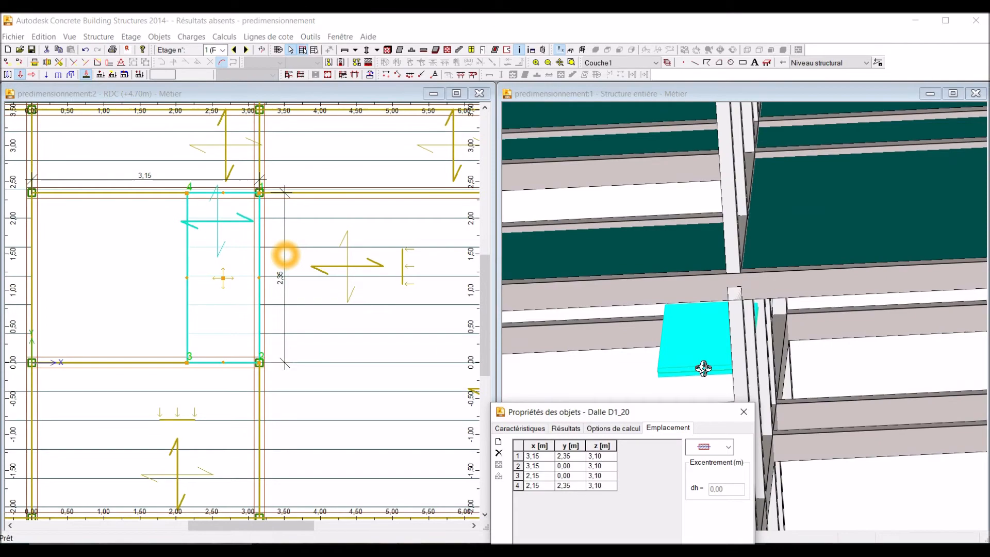
pyautogui.scroll(-3, 703, 368)
pyautogui.moveTo(759, 348); pyautogui.dragTo(762, 416)
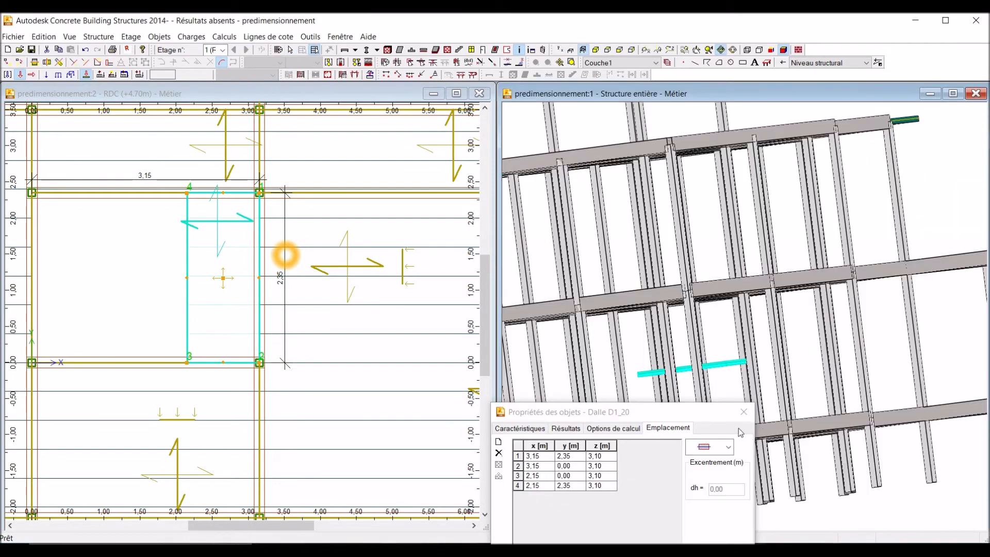
pyautogui.click(743, 412)
pyautogui.scroll(5, 651, 365)
pyautogui.moveTo(713, 410); pyautogui.dragTo(649, 393)
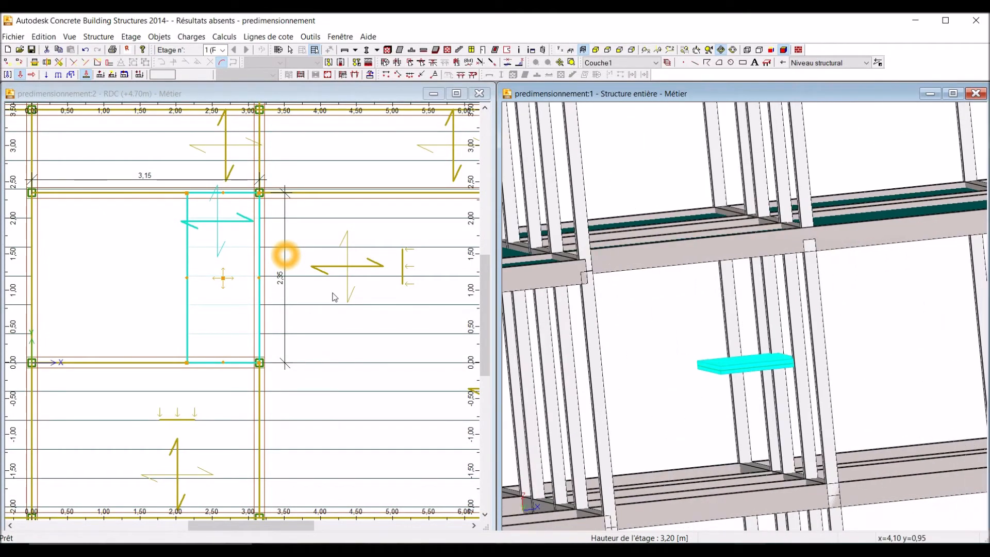
# Start an Es10 stair contour in the RDC plan at the stairwell's upper-left column centre, x=0.00 y=2.35
pyautogui.scroll(-2, 356, 304)
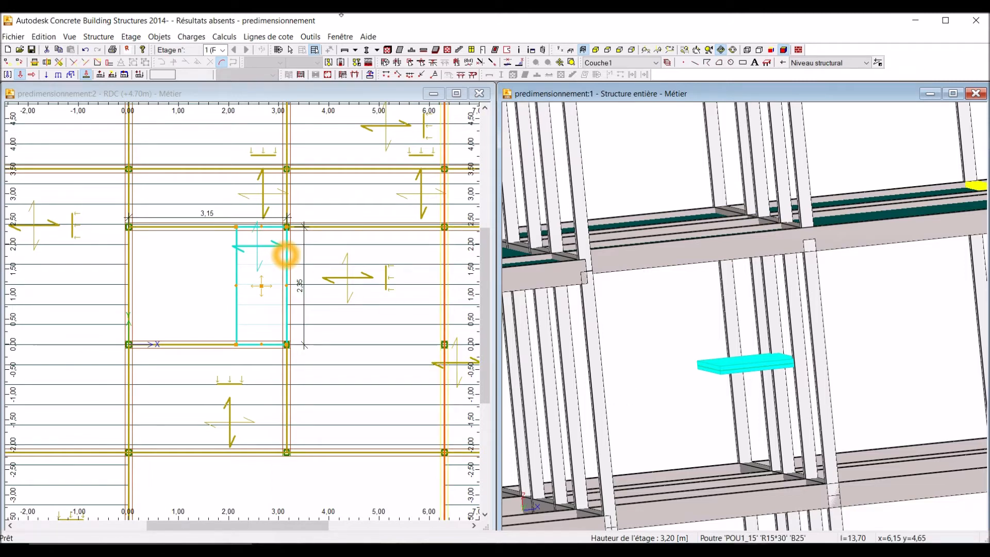
pyautogui.click(301, 95)
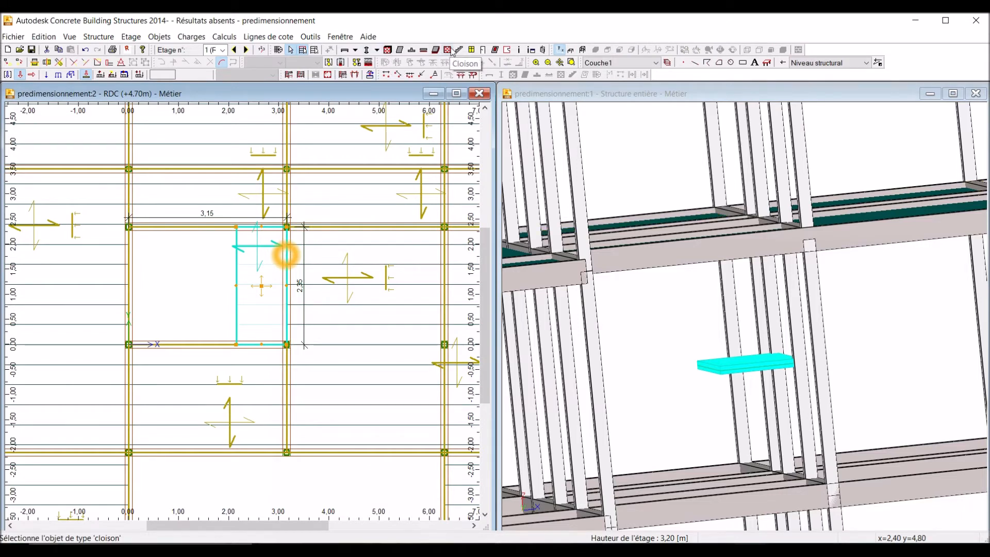
pyautogui.click(147, 260)
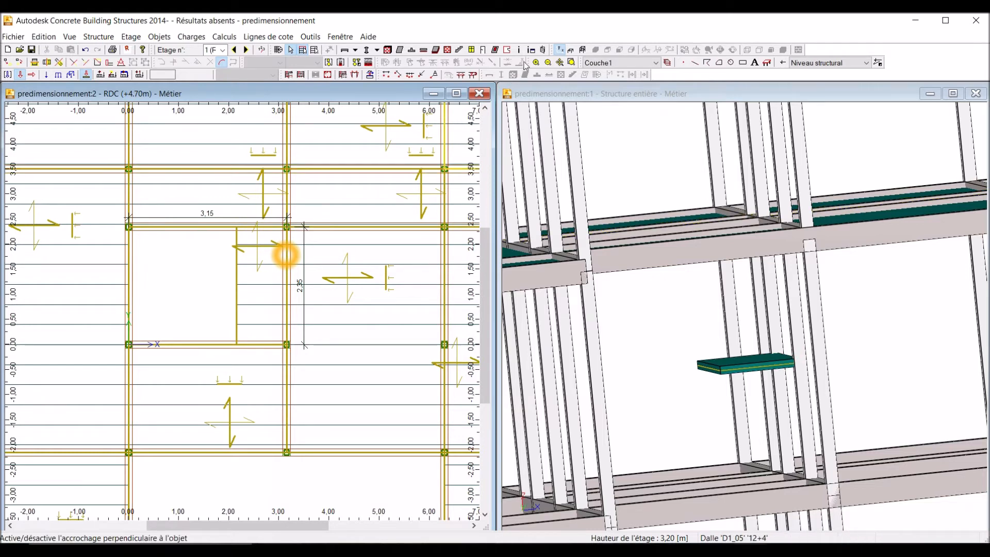
pyautogui.click(460, 49)
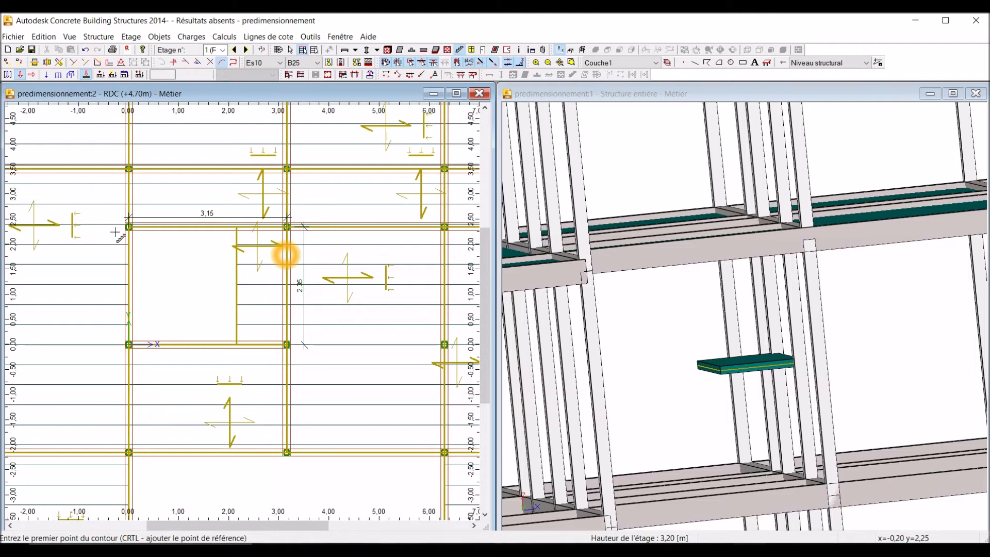
pyautogui.scroll(2, 121, 252)
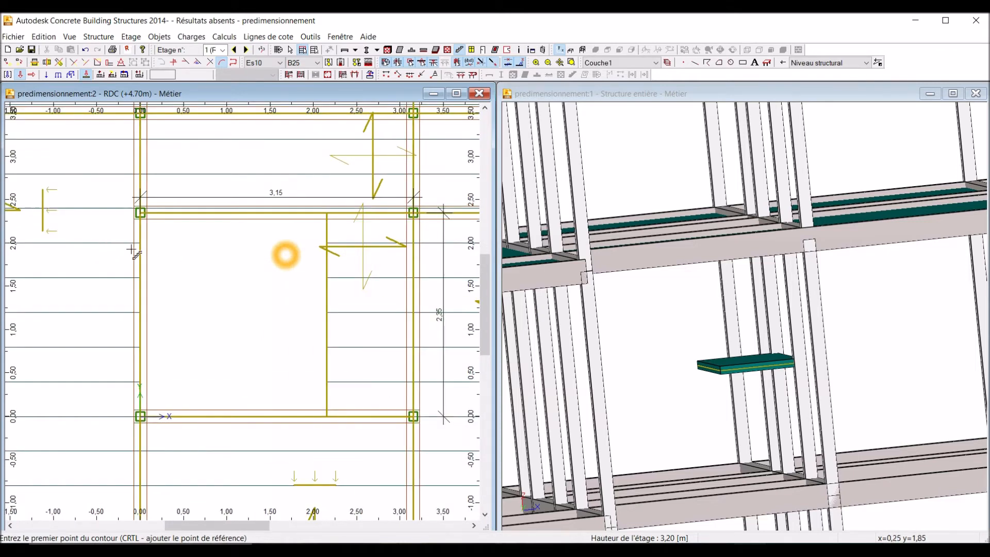
pyautogui.scroll(4, 140, 212)
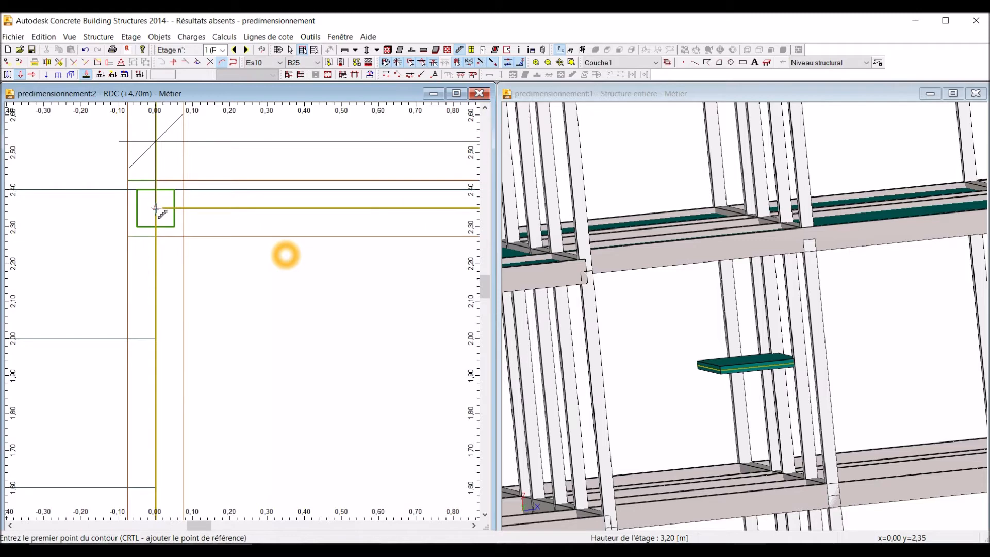
pyautogui.click(156, 209)
# Run the stair contour's first edge 2.15 m along the upper beam to the landing slab's corner at x=2.15 y=2.35
pyautogui.scroll(-3, 152, 207)
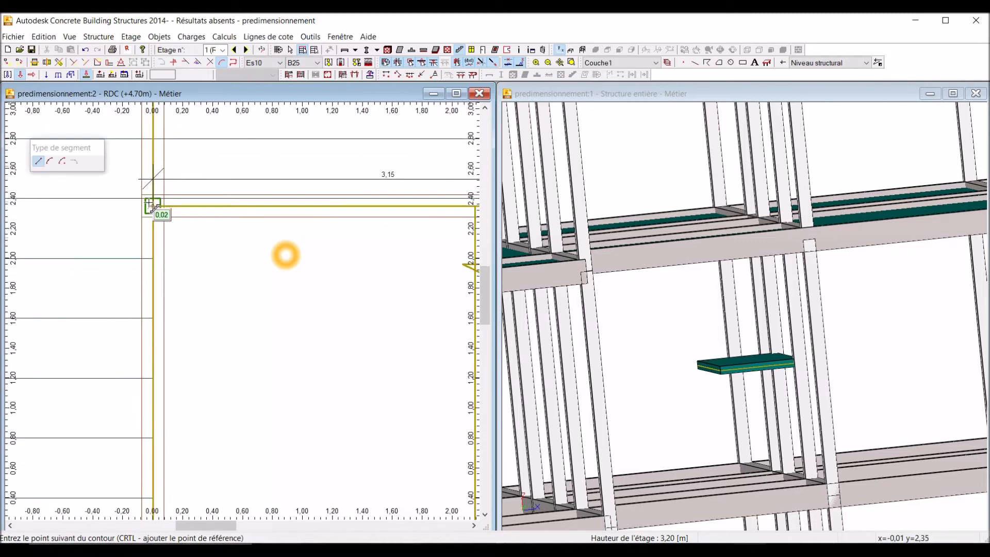
pyautogui.scroll(-1, 153, 206)
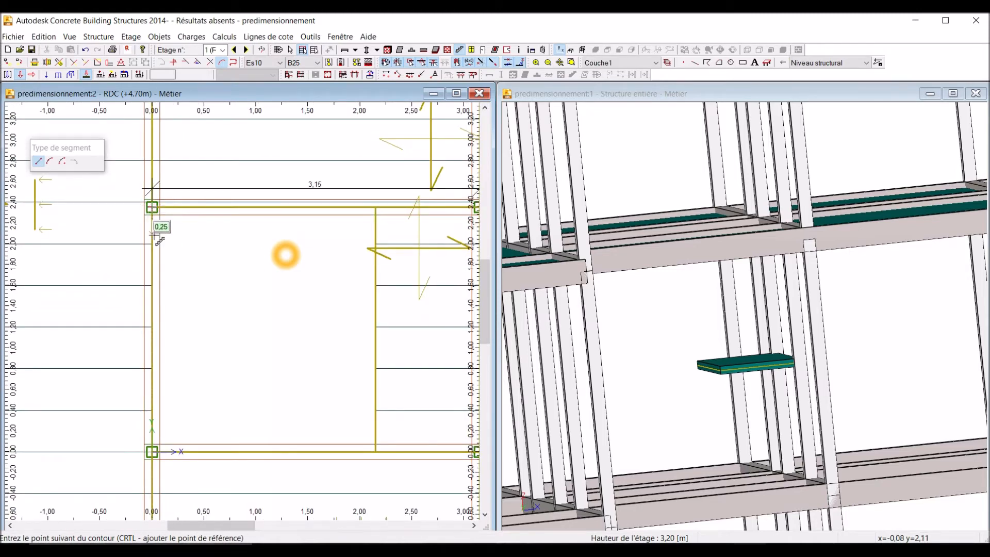
pyautogui.scroll(-1, 158, 241)
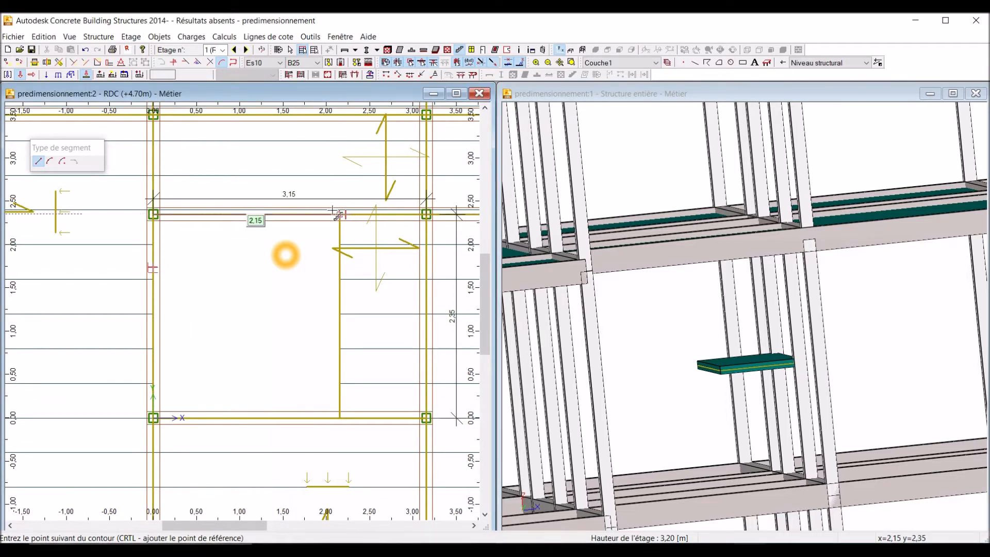
pyautogui.scroll(2, 336, 212)
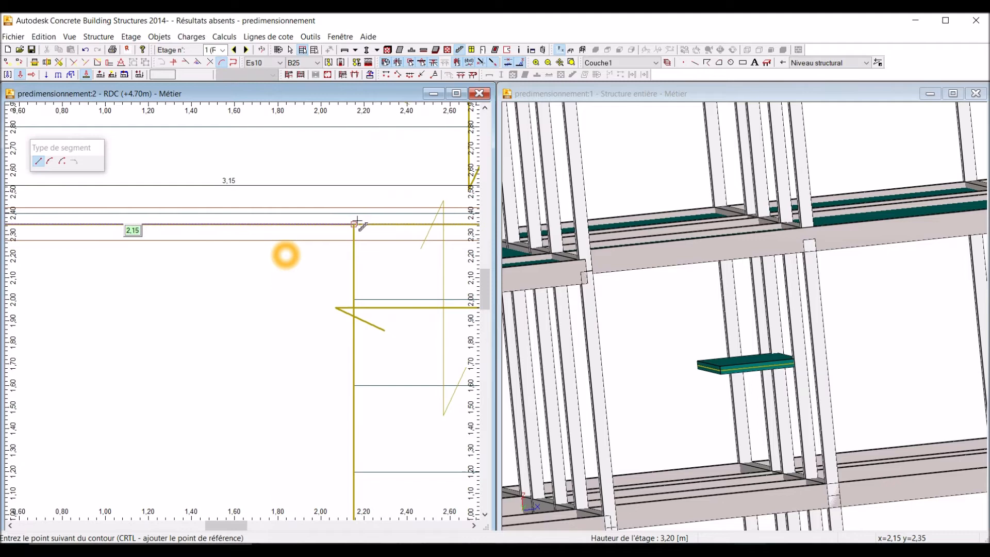
pyautogui.scroll(1, 356, 225)
pyautogui.scroll(1, 358, 227)
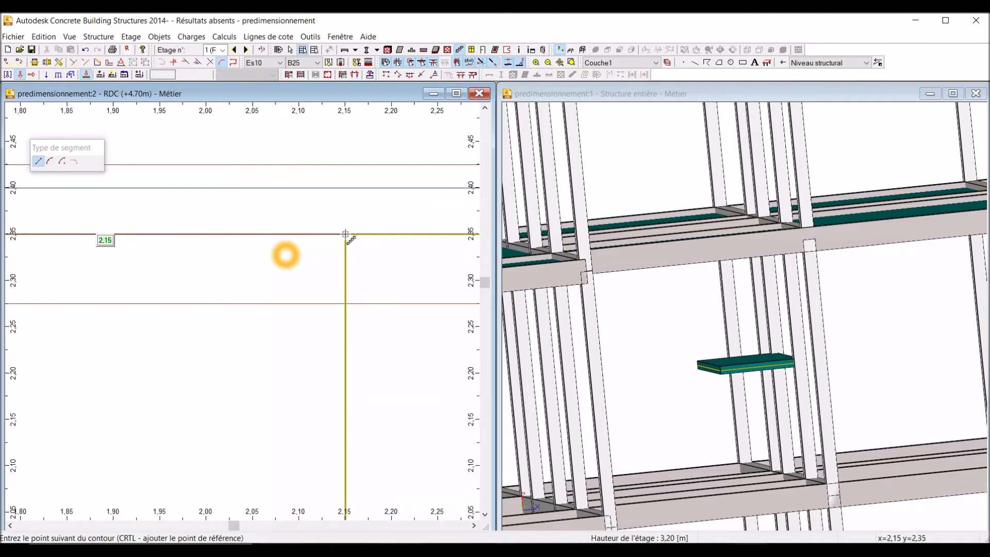
# Add a 1.1 m contour edge downward along the landing slab's edge to set the flight width
pyautogui.scroll(-3, 335, 237)
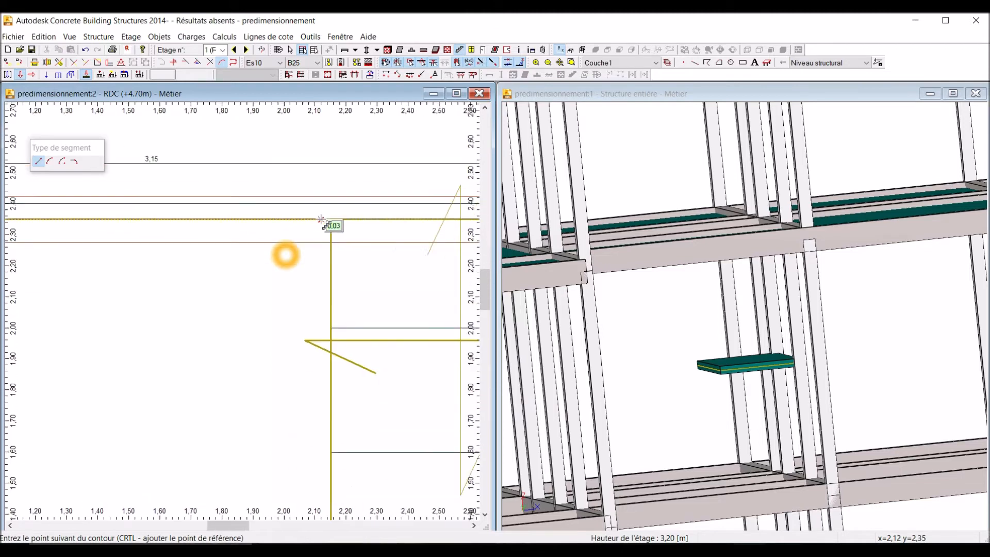
pyautogui.scroll(-1, 328, 239)
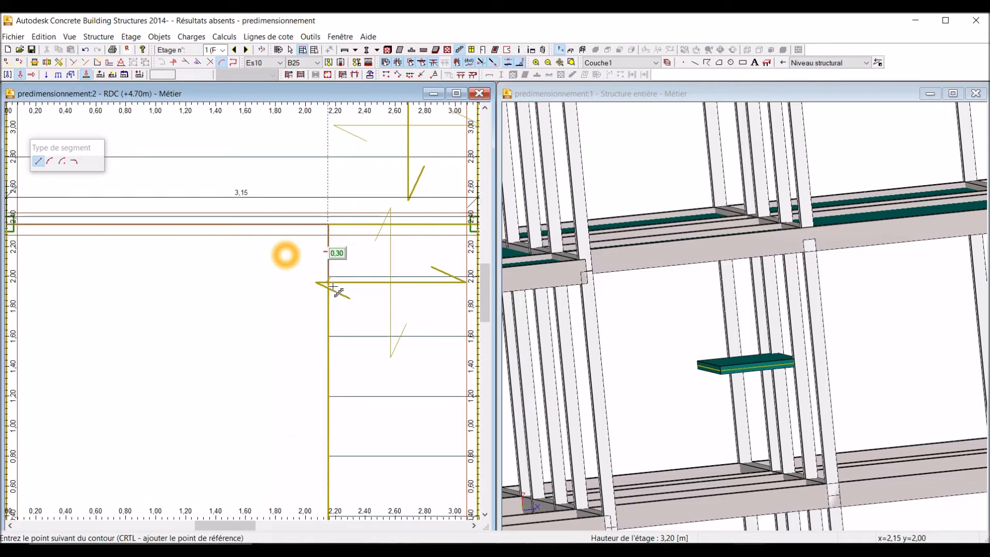
pyautogui.scroll(-2, 326, 290)
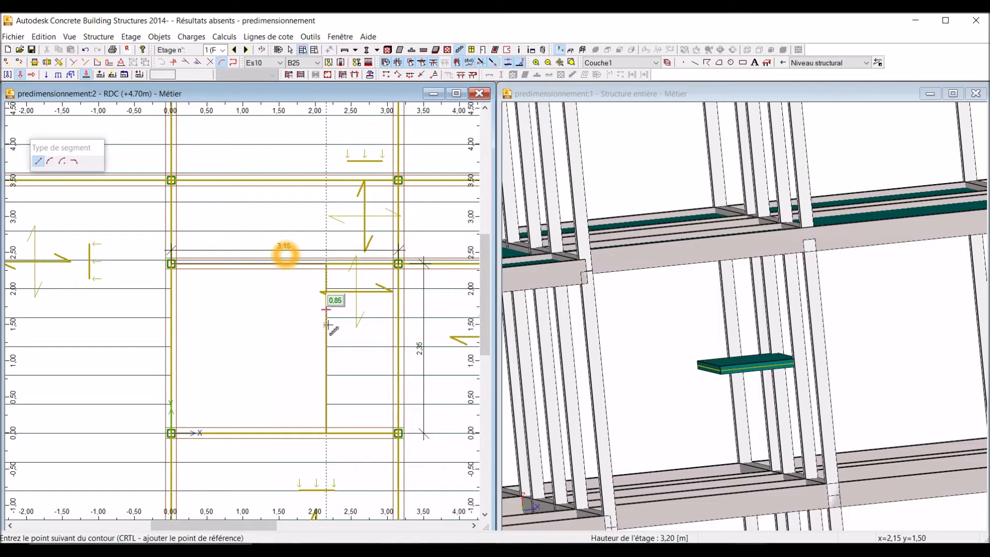
pyautogui.write('1')
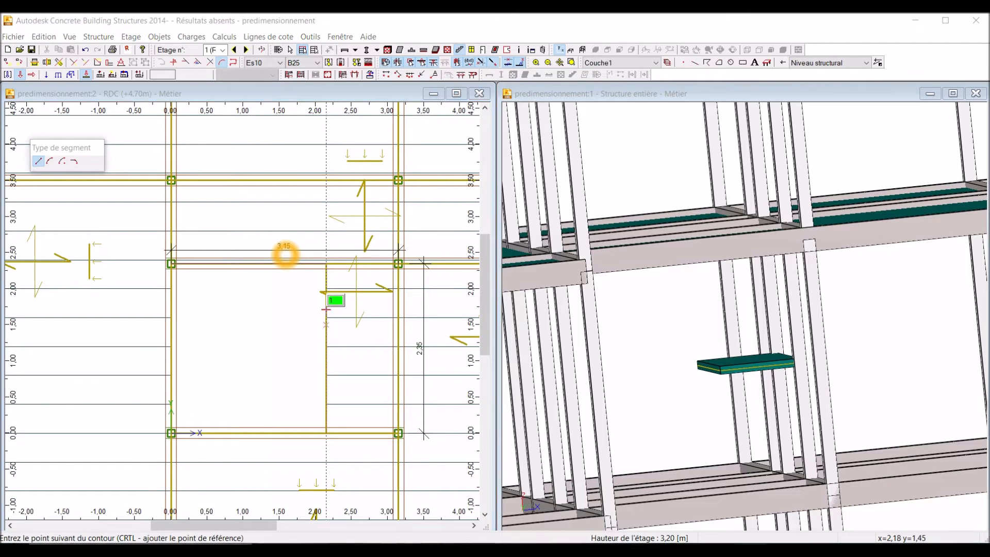
pyautogui.write('.1')
pyautogui.press('Return')
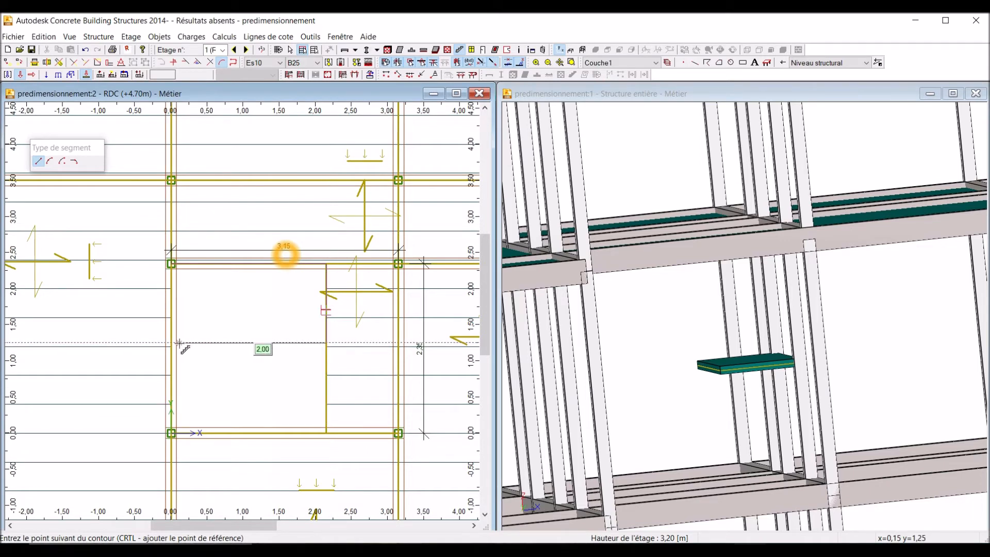
# Add a 2.15 m edge back to x=0.00 y=1.25 and close the stair contour at its starting column centre
pyautogui.scroll(5, 176, 344)
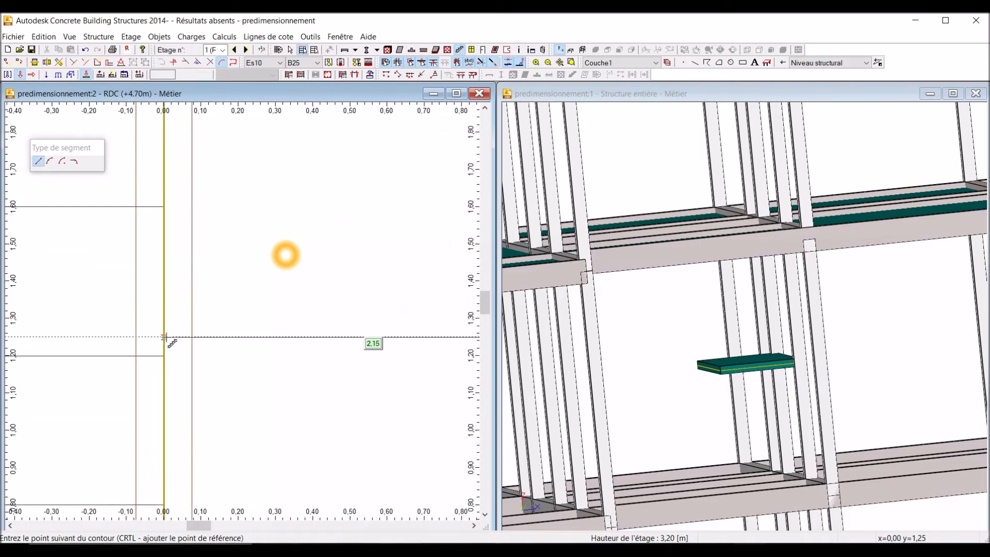
pyautogui.click(164, 338)
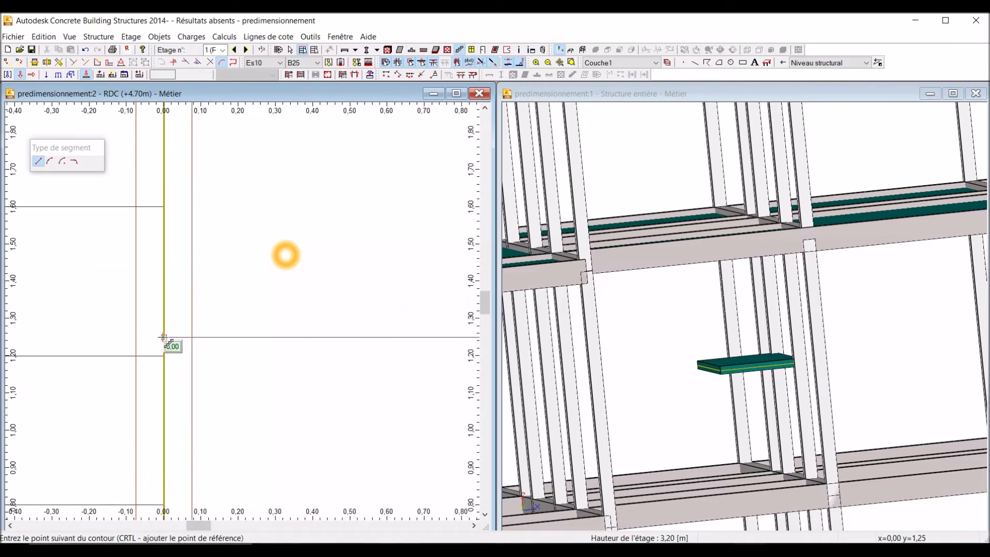
pyautogui.scroll(-3, 199, 389)
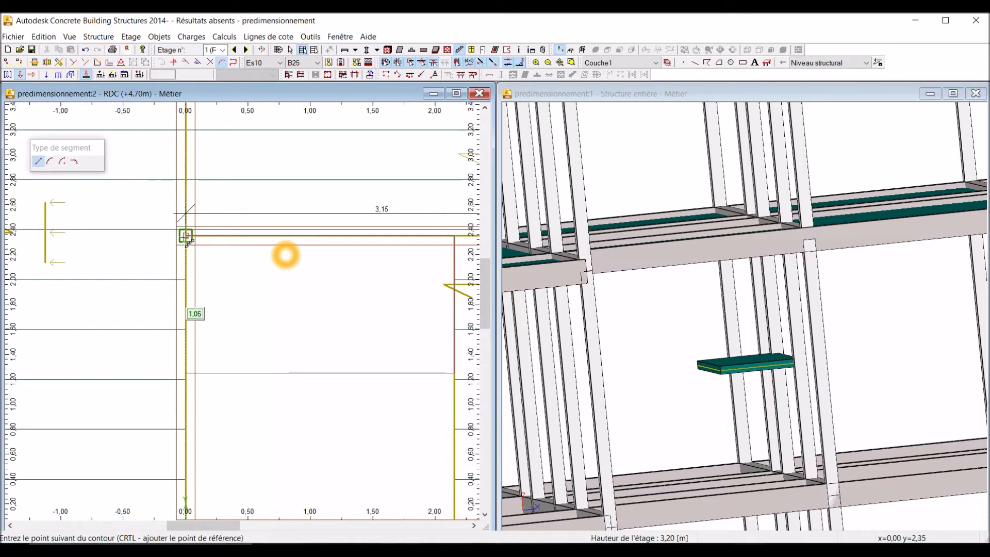
pyautogui.scroll(6, 194, 243)
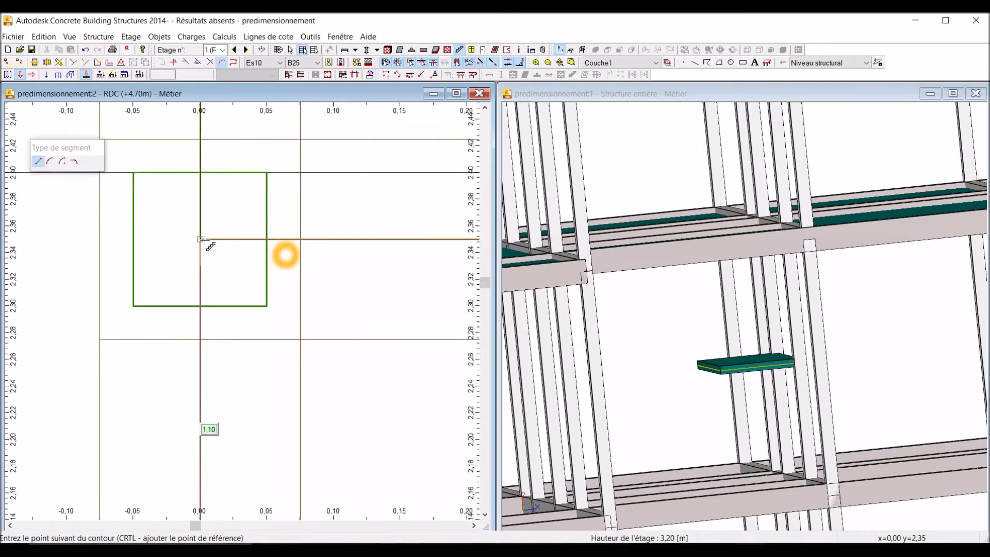
pyautogui.click(207, 242)
pyautogui.click(201, 240)
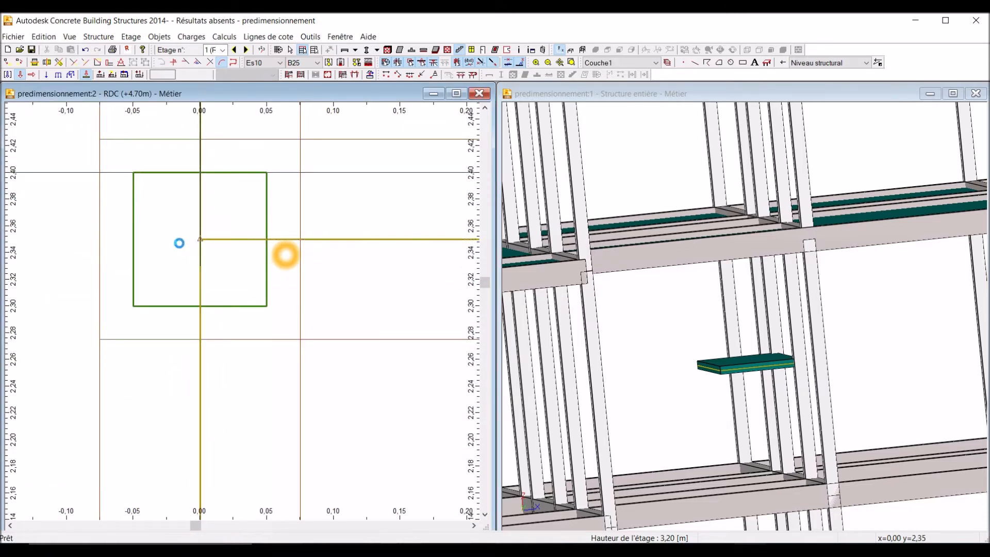
pyautogui.scroll(-3, 169, 239)
pyautogui.scroll(-4, 168, 242)
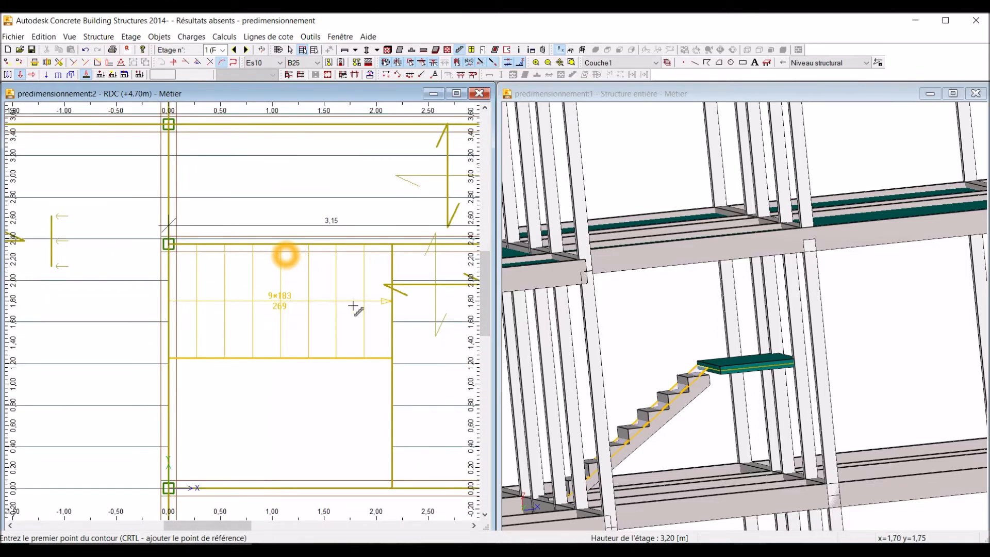
# Examine the first stair flight and how it meets the landing slab in the 3D structure view
pyautogui.moveTo(668, 426); pyautogui.dragTo(660, 431)
pyautogui.scroll(-2, 655, 436)
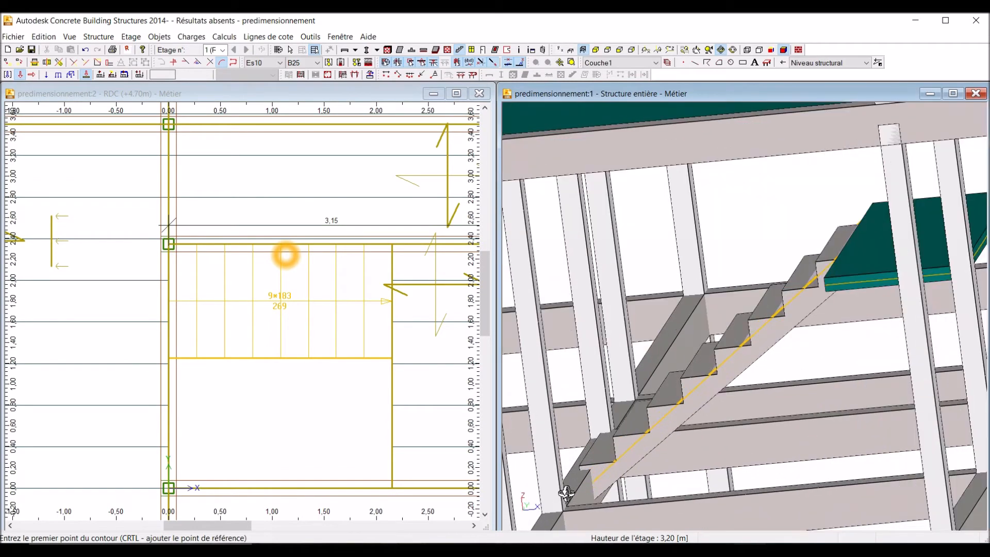
pyautogui.scroll(5, 593, 479)
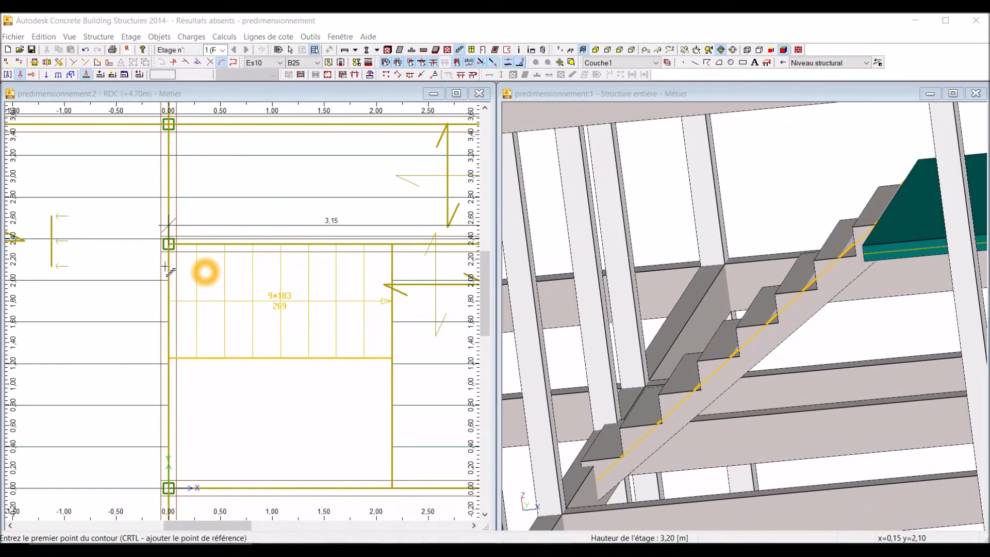
pyautogui.scroll(-1, 155, 276)
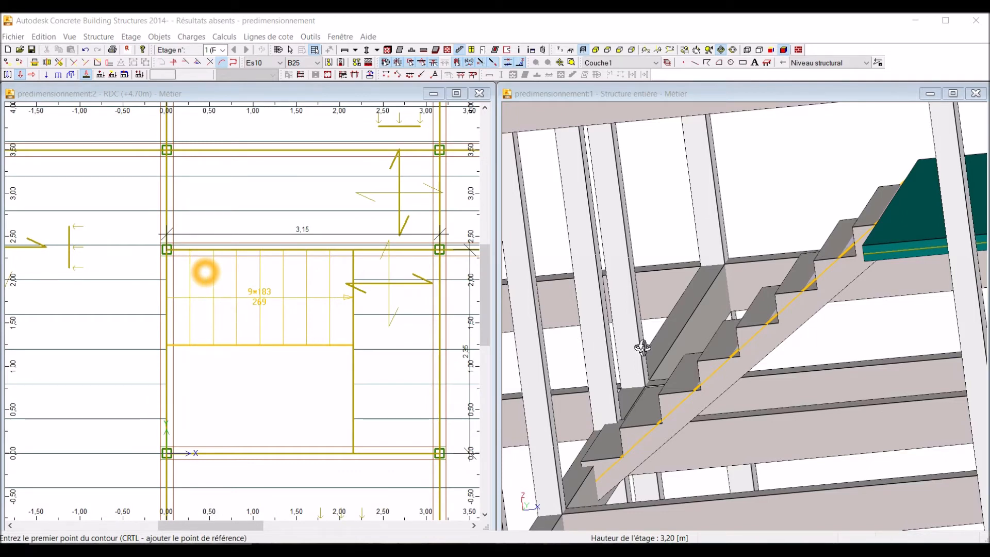
pyautogui.scroll(-3, 638, 342)
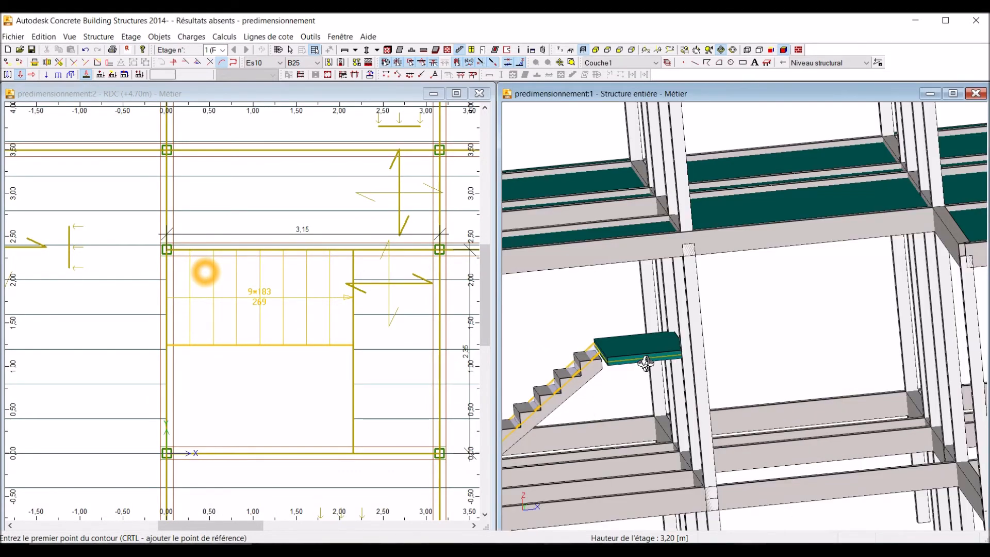
pyautogui.scroll(-2, 646, 363)
pyautogui.scroll(3, 547, 396)
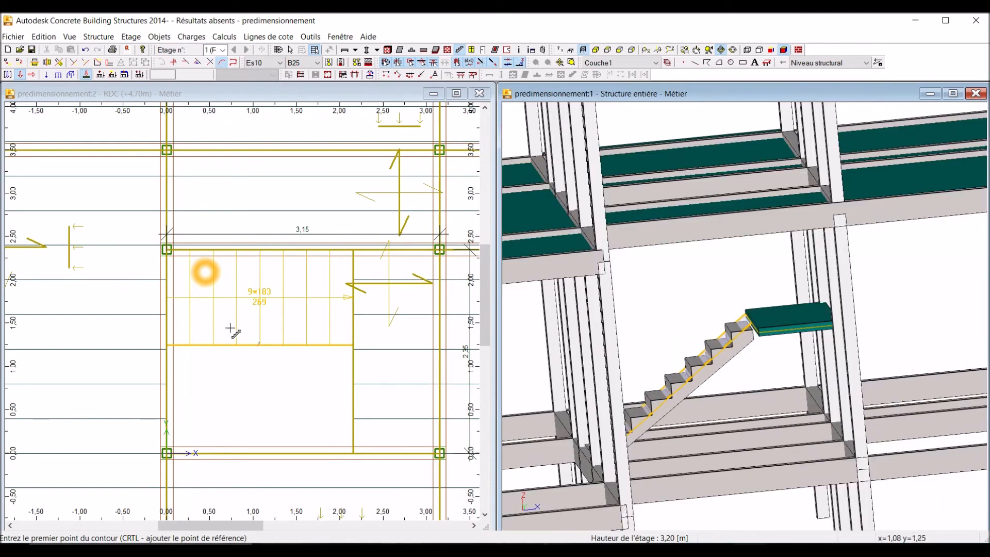
# Start a second Es10 stair contour in the RDC plan at the landing slab's lower corner, x=2.15 y=0.00
pyautogui.click(258, 96)
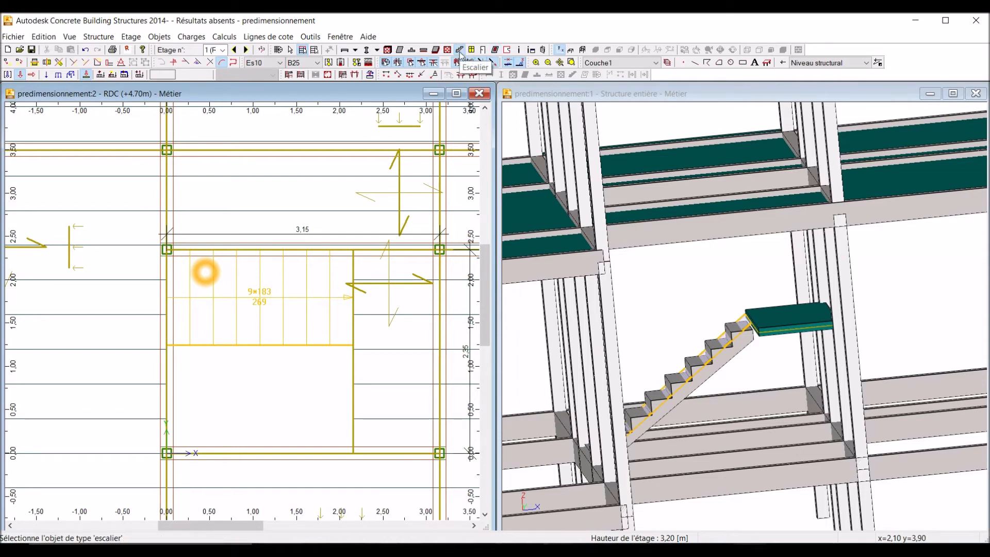
pyautogui.scroll(2, 215, 450)
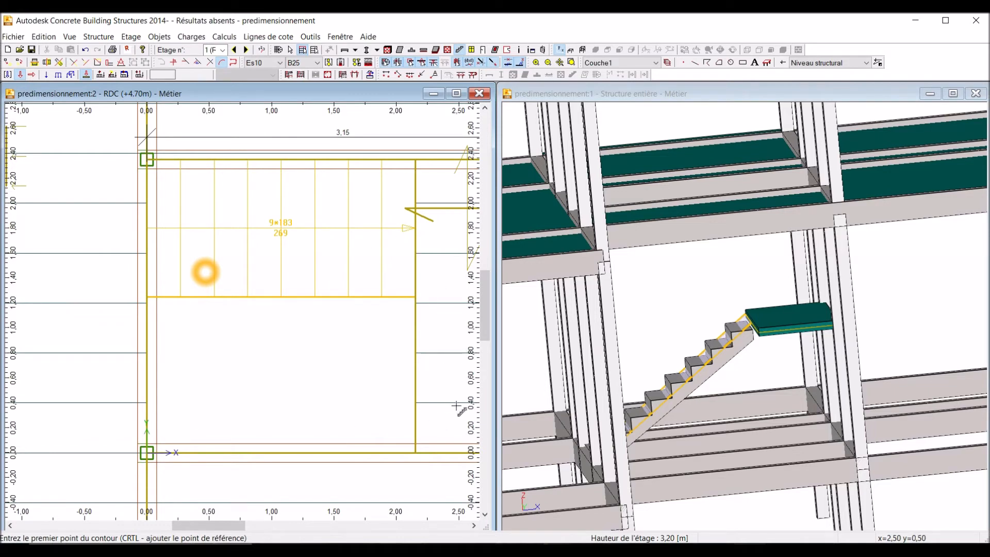
pyautogui.scroll(-2, 265, 393)
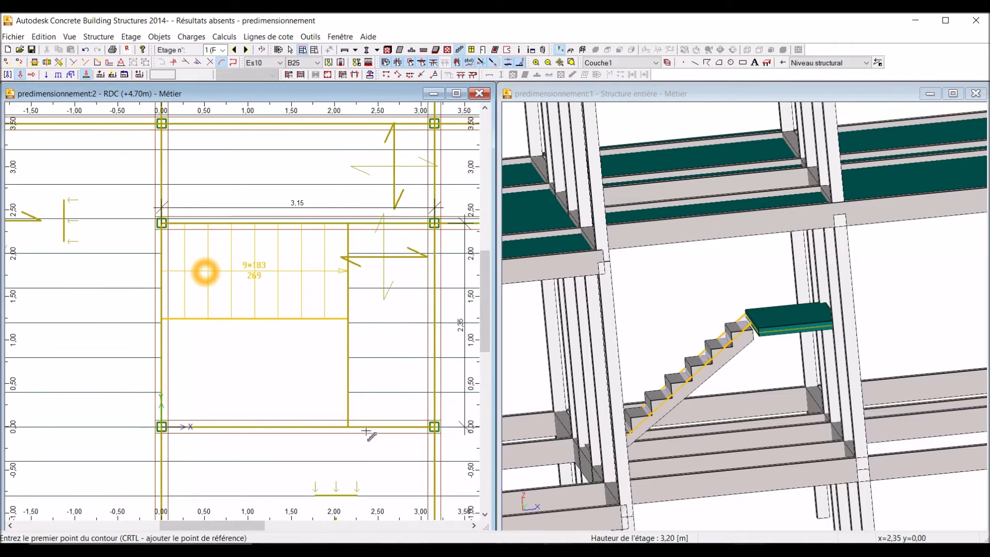
pyautogui.scroll(2, 359, 416)
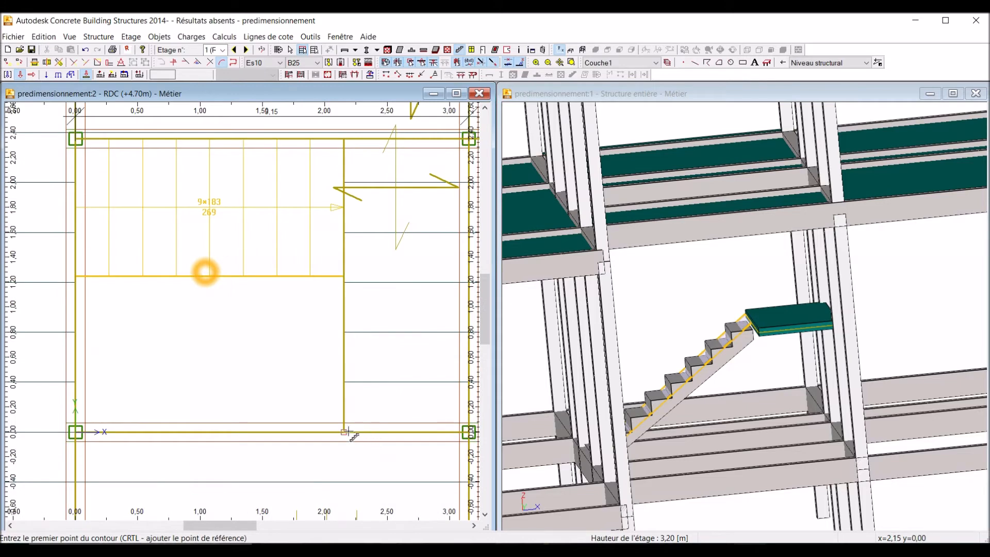
pyautogui.click(344, 433)
pyautogui.scroll(3, 344, 433)
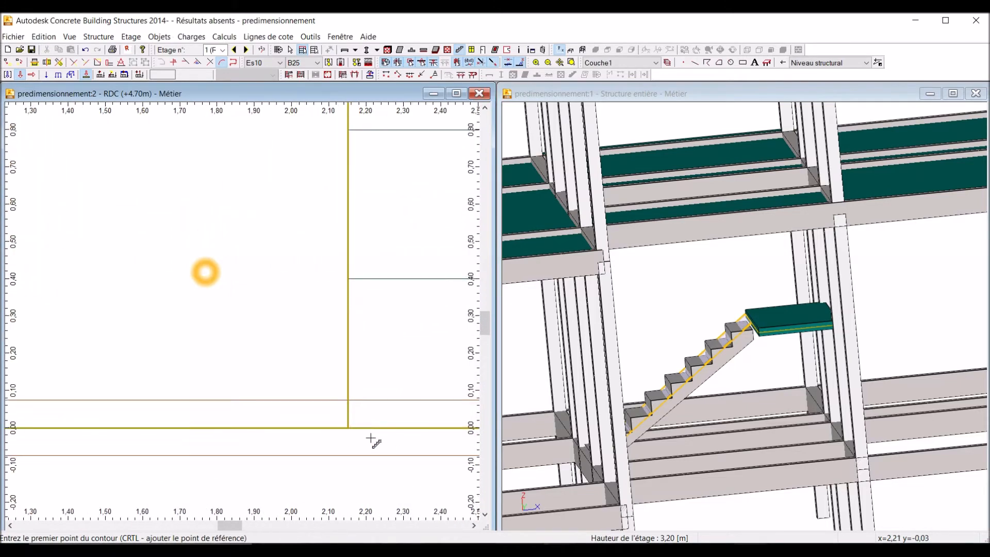
pyautogui.click(347, 428)
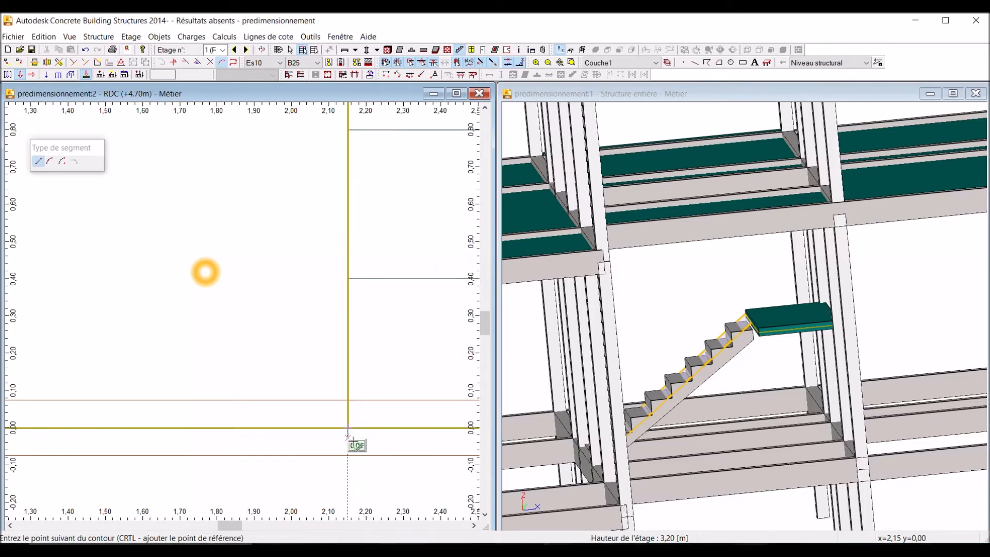
# Run the second stair contour's first edge 2.15 m along the lower beam to the column centre at x=0.00 y=0.00
pyautogui.scroll(-5, 349, 433)
pyautogui.scroll(8, 223, 441)
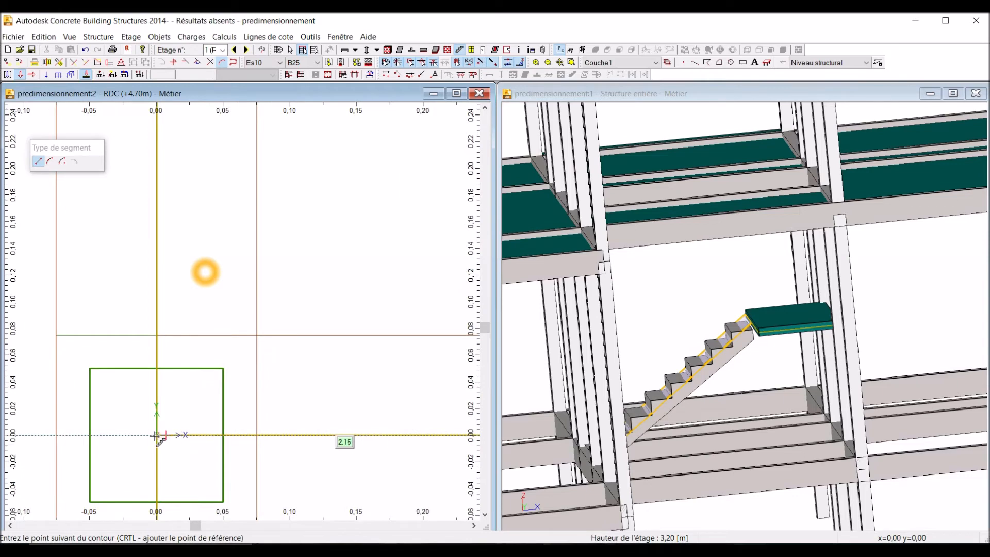
pyautogui.click(157, 436)
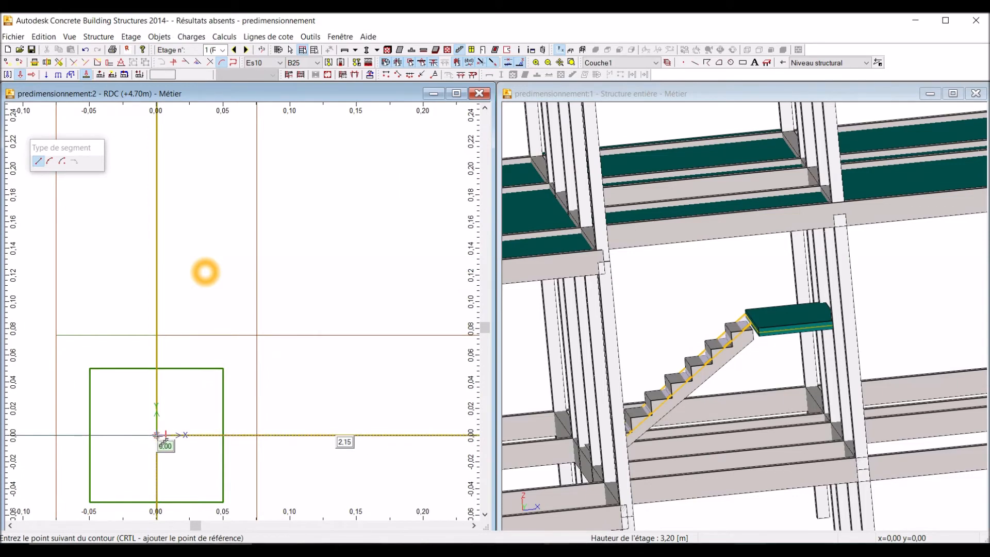
# Add a 1.10 m edge to the second stair contour, from the column centre along the beam to x=0.00 y=1.10
pyautogui.scroll(-5, 182, 457)
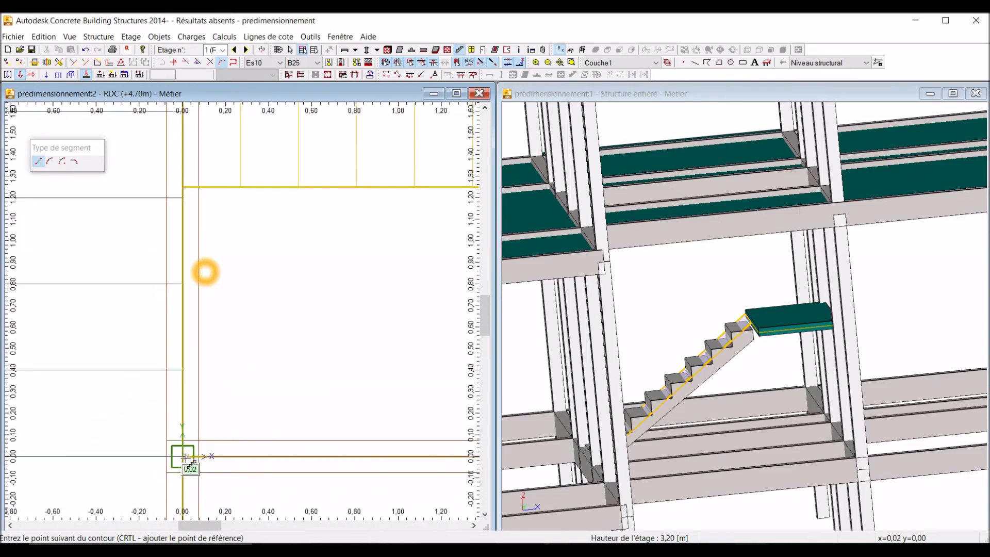
pyautogui.scroll(-2, 180, 455)
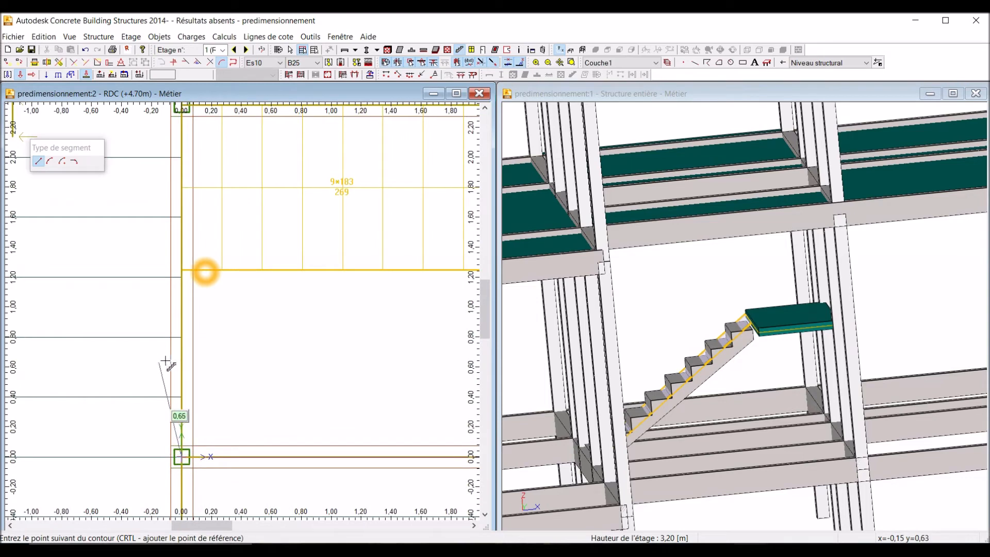
pyautogui.scroll(-2, 169, 330)
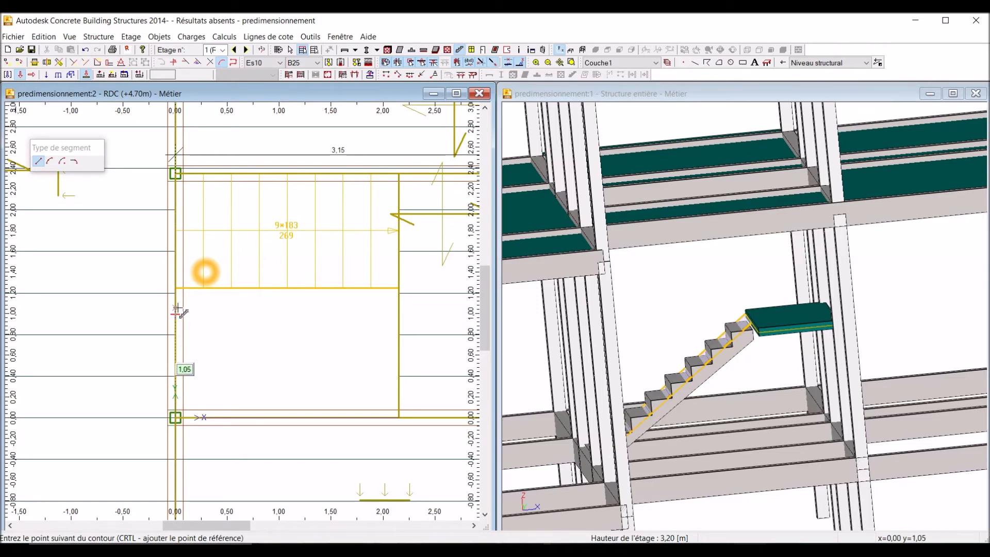
pyautogui.write('1.1')
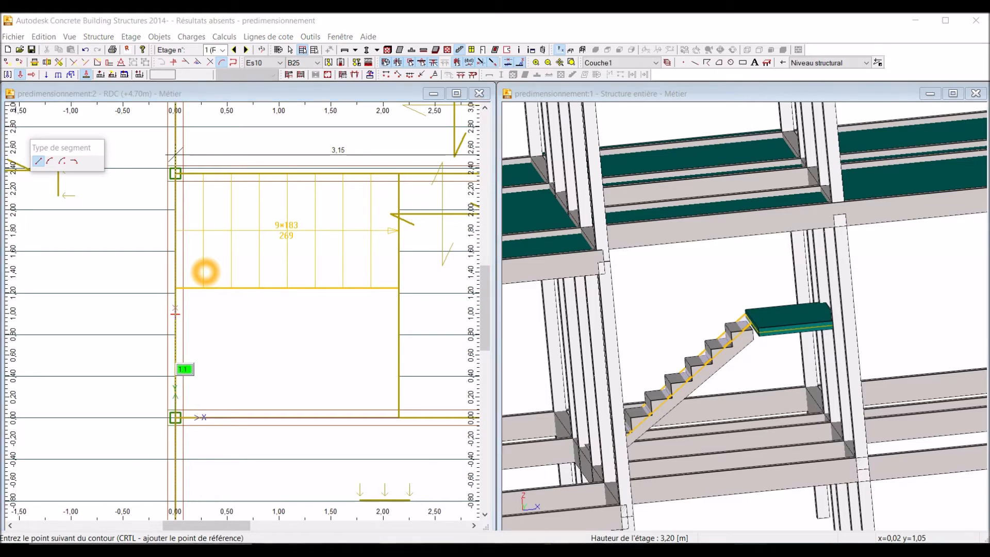
pyautogui.press('Return')
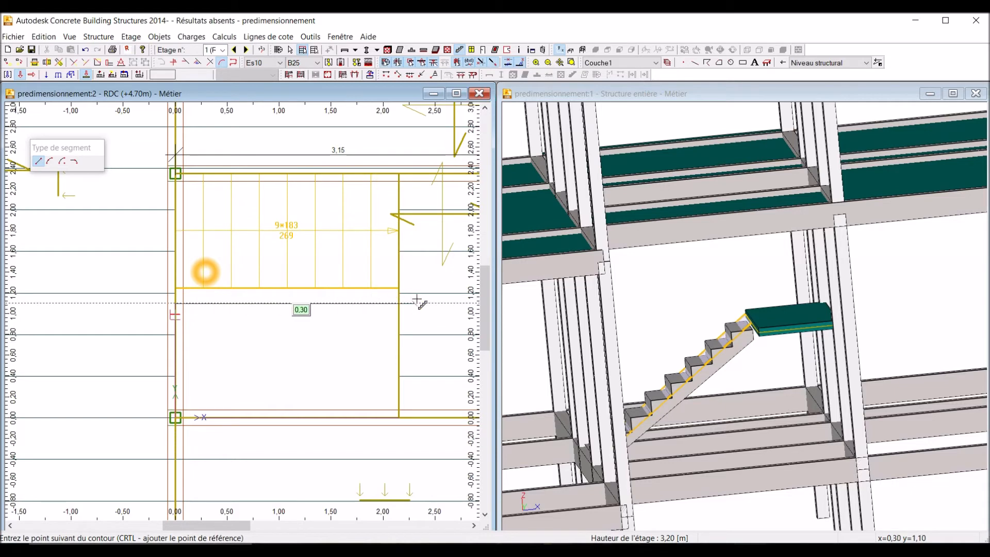
# Run a 2.15 m edge to x=2.15 y=1.10 and close the second stair contour at its starting corner, x=2.15 y=0.00
pyautogui.scroll(5, 410, 303)
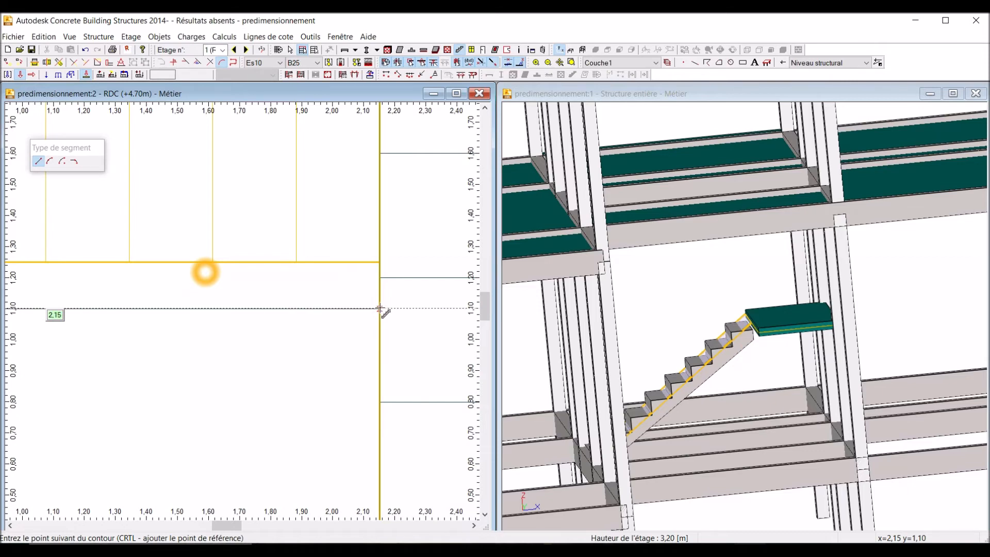
pyautogui.scroll(-5, 353, 314)
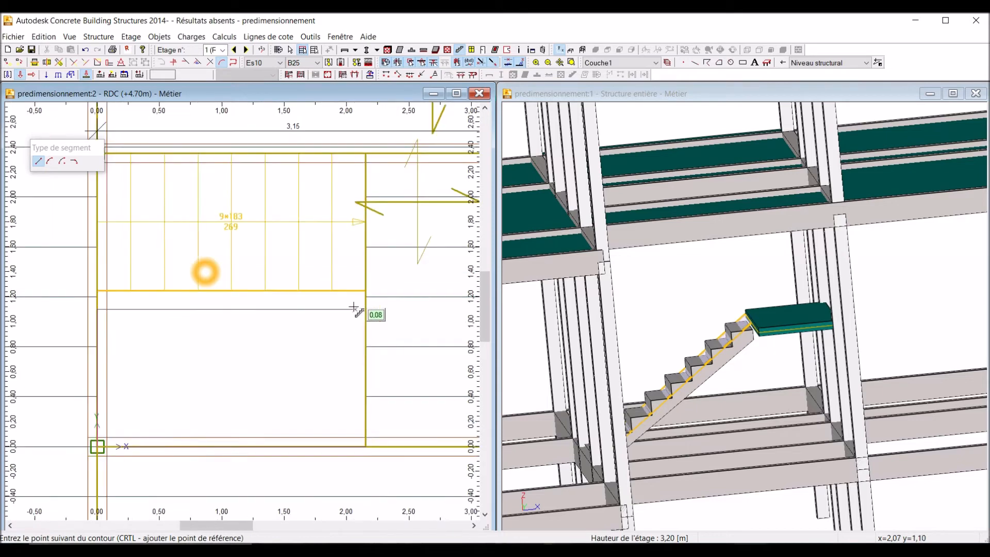
pyautogui.scroll(6, 382, 433)
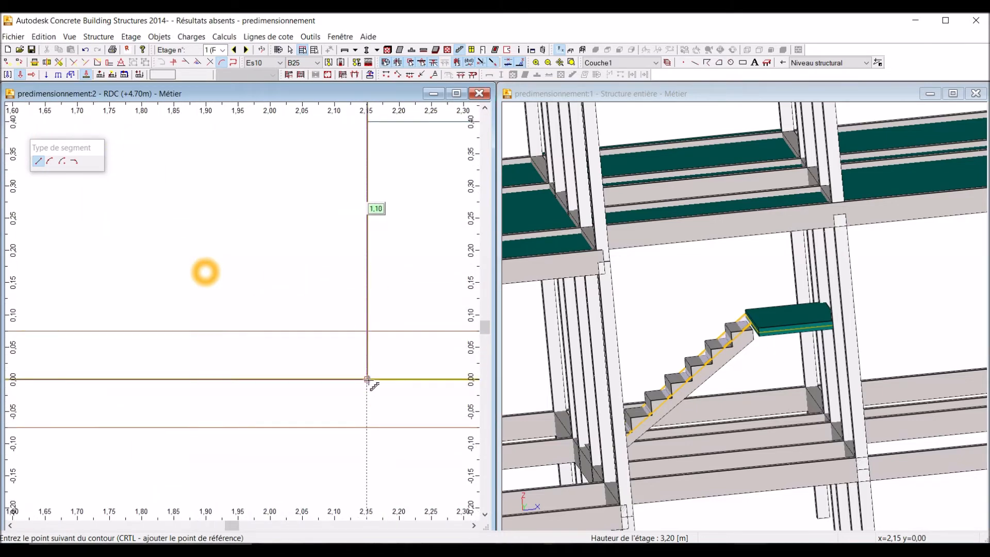
pyautogui.click(368, 380)
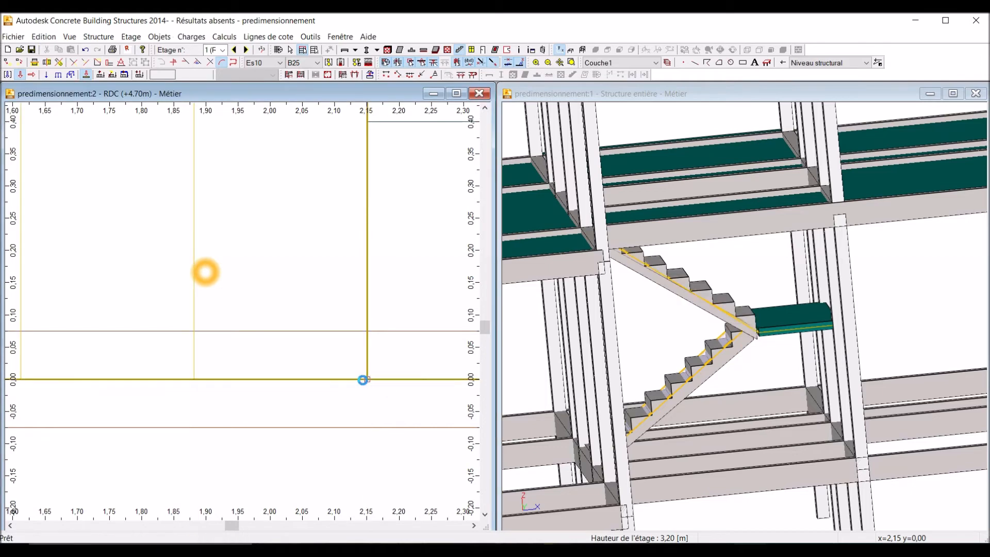
# Examine in the 3D structure view how the second flight's top step meets the upper floor beams
pyautogui.scroll(-3, 320, 380)
pyautogui.scroll(-5, 403, 384)
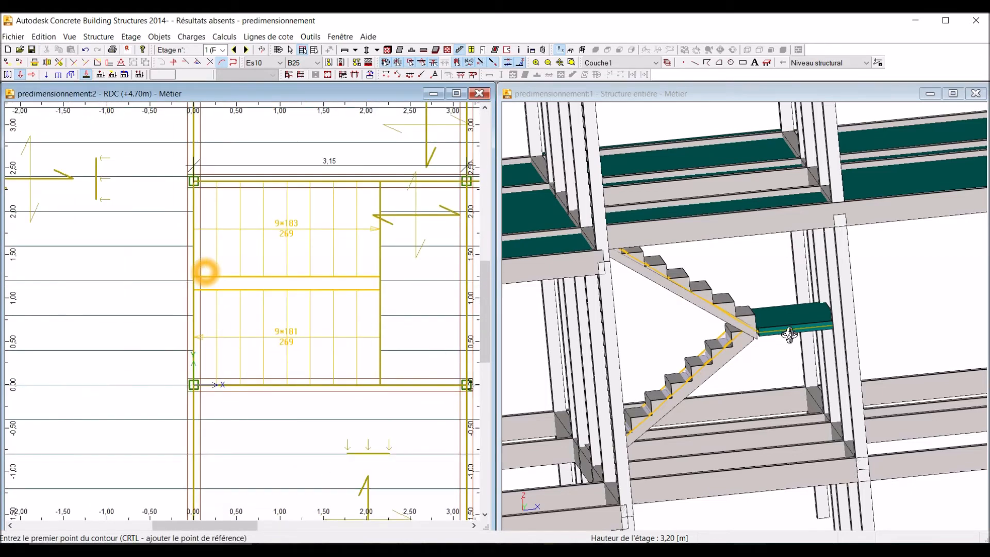
pyautogui.moveTo(761, 338); pyautogui.dragTo(731, 319)
pyautogui.scroll(-5, 767, 457)
pyautogui.scroll(5, 773, 217)
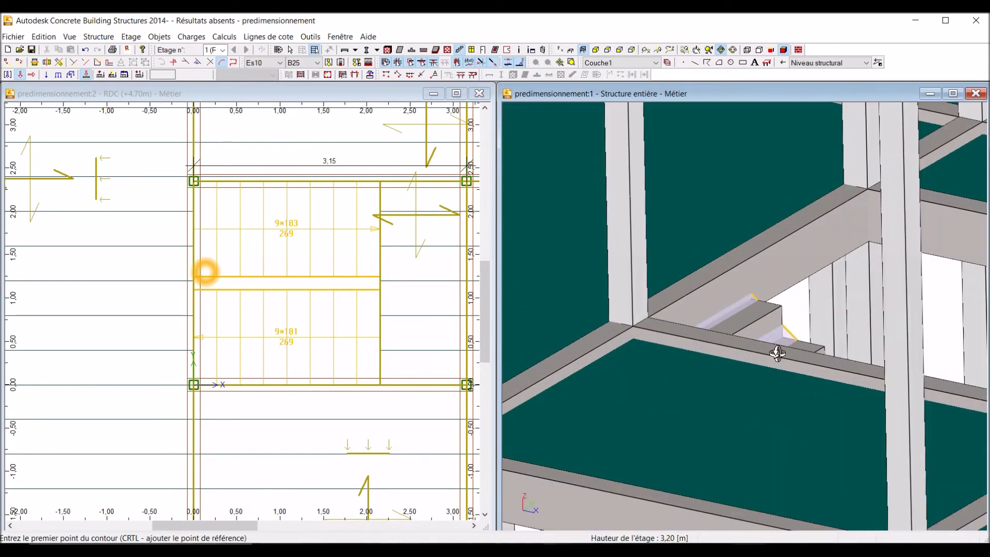
pyautogui.scroll(3, 716, 316)
pyautogui.scroll(3, 745, 335)
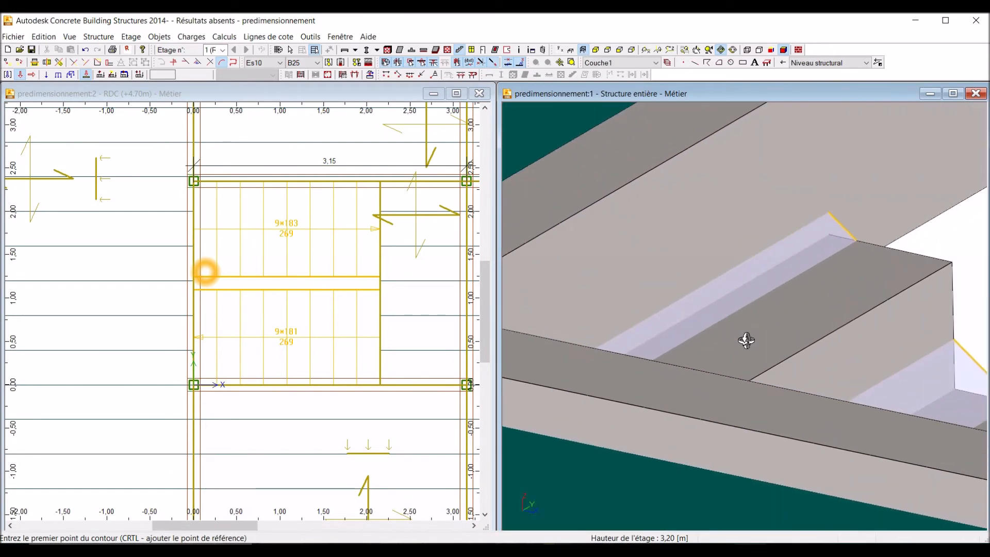
pyautogui.scroll(-1, 698, 277)
pyautogui.moveTo(703, 276); pyautogui.dragTo(830, 324, button='middle')
pyautogui.scroll(2, 799, 267)
pyautogui.scroll(1, 799, 267)
pyautogui.scroll(-6, 820, 322)
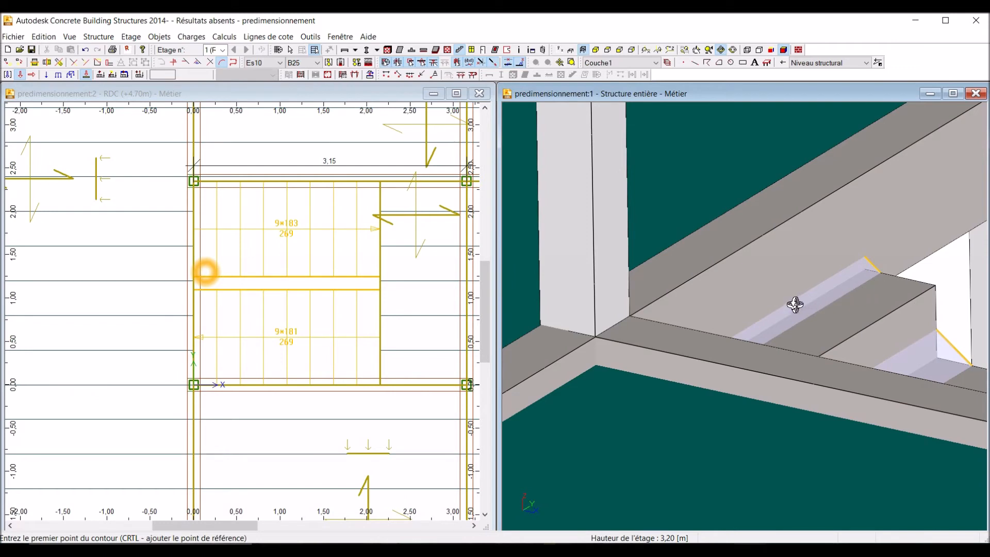
pyautogui.scroll(-2, 796, 305)
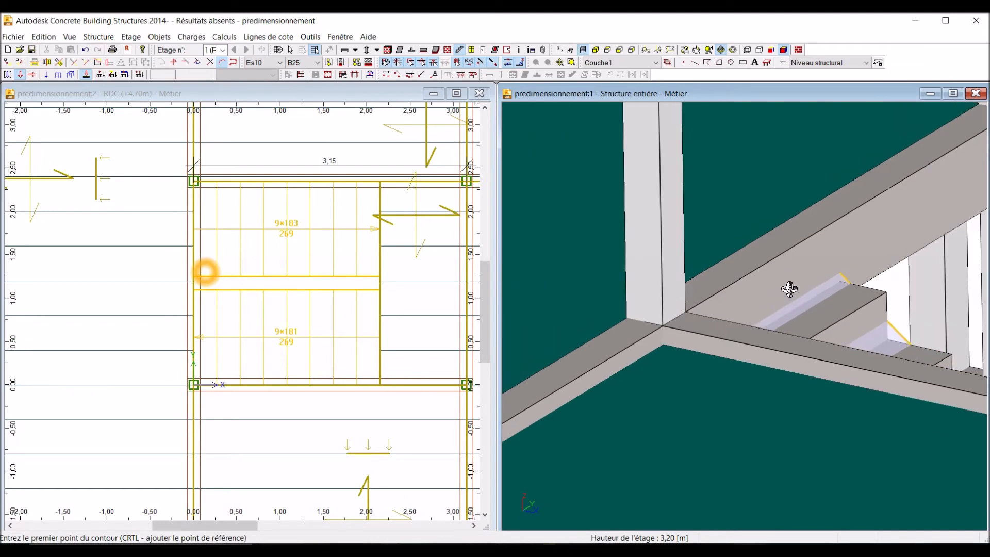
pyautogui.scroll(-1, 838, 303)
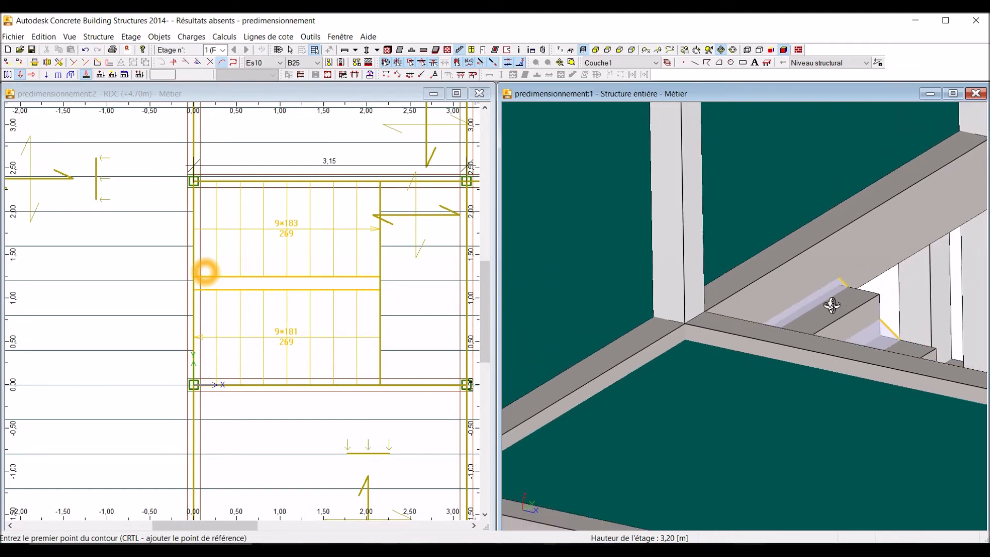
pyautogui.moveTo(838, 300); pyautogui.dragTo(819, 305)
pyautogui.scroll(-4, 819, 304)
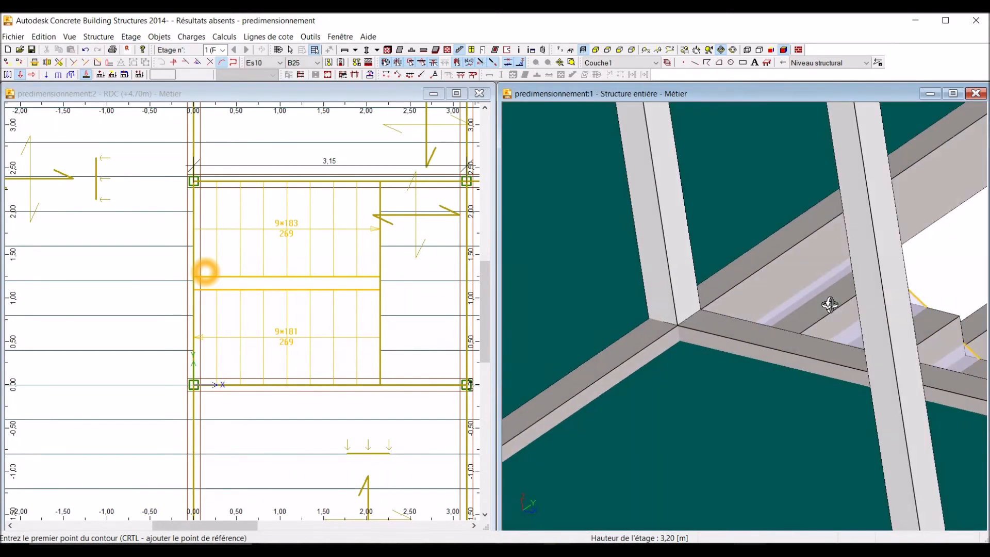
pyautogui.scroll(-1, 751, 314)
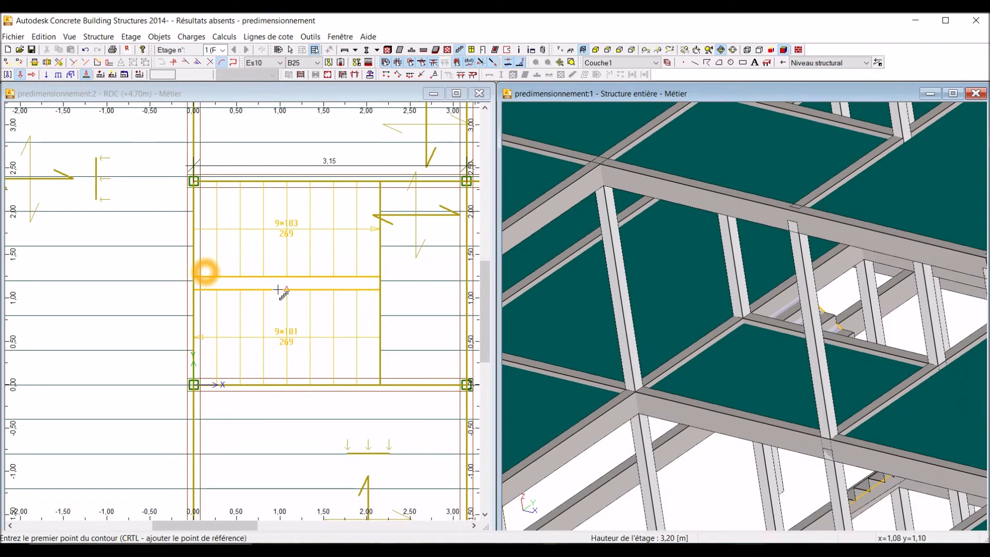
# Review both stair flights and the landing slab within the whole building in 3D
pyautogui.scroll(-3, 280, 289)
pyautogui.scroll(-3, 722, 322)
pyautogui.moveTo(762, 354); pyautogui.dragTo(778, 335)
pyautogui.scroll(-2, 316, 371)
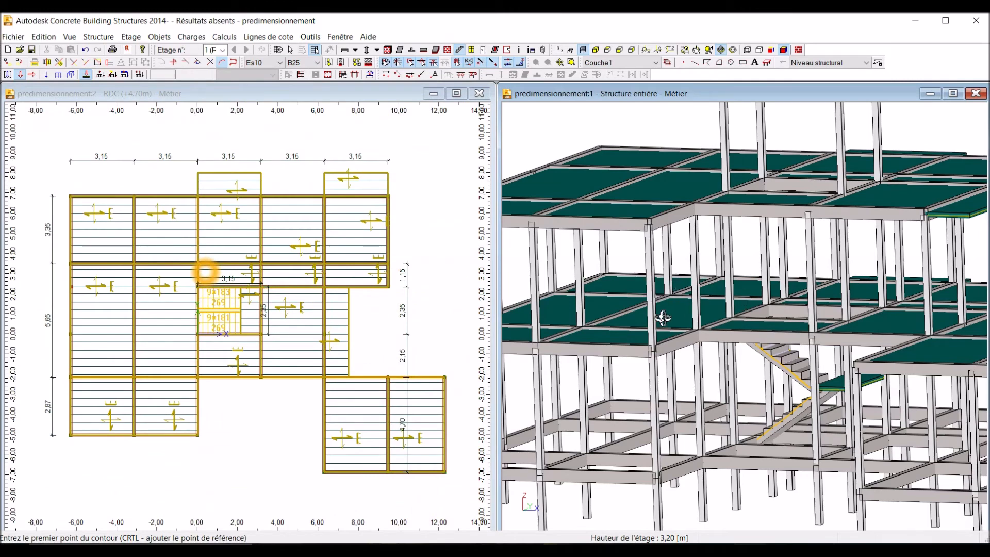
pyautogui.scroll(2, 794, 256)
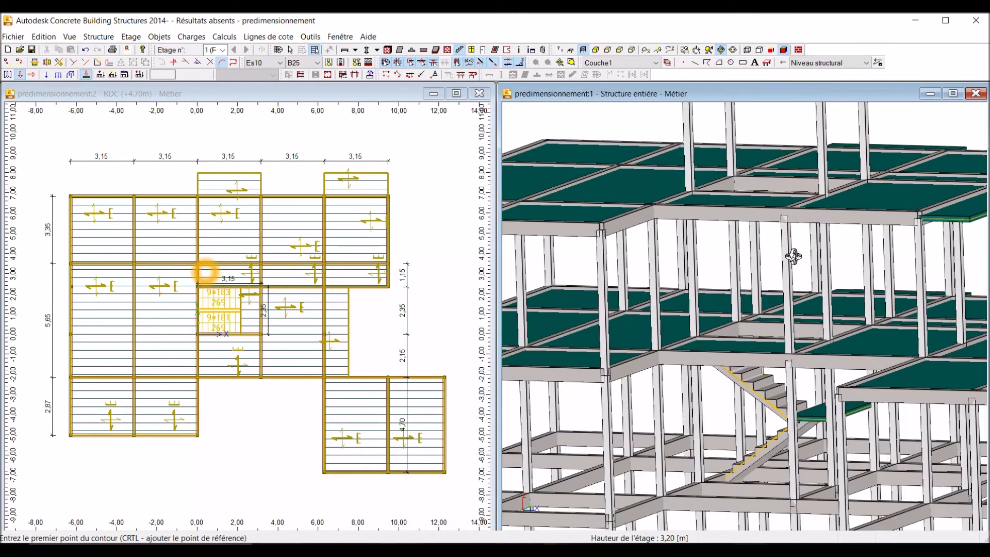
pyautogui.scroll(-3, 756, 261)
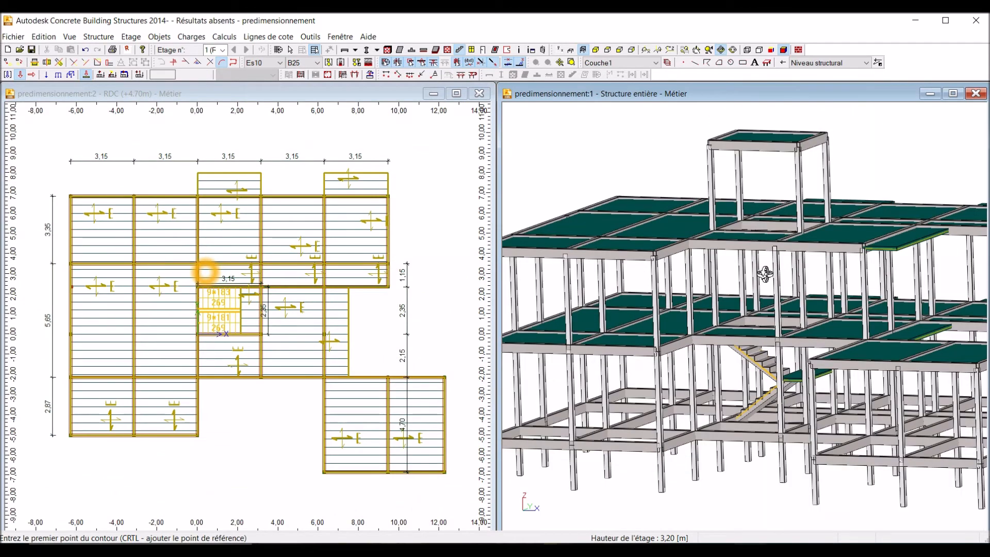
pyautogui.moveTo(766, 306); pyautogui.dragTo(781, 302)
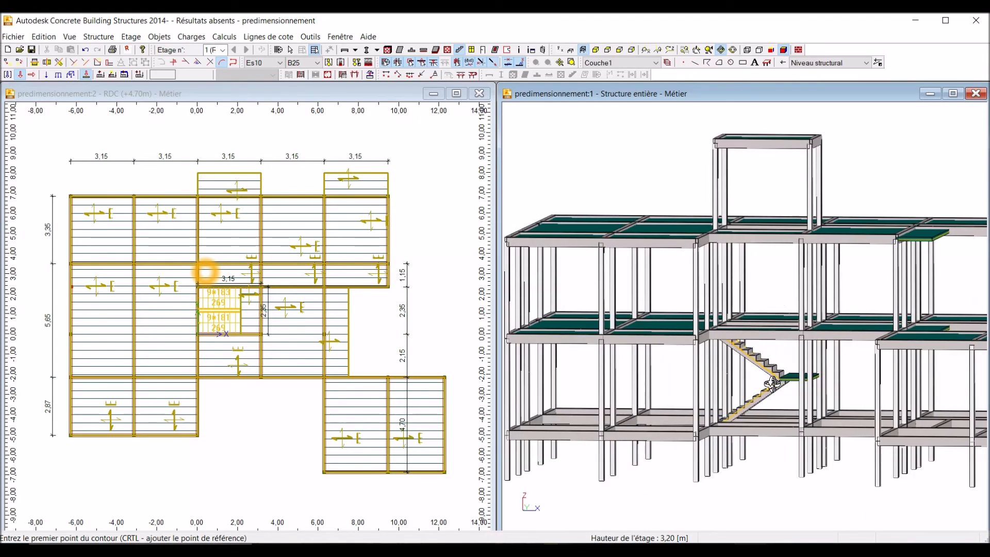
# Copy only the selected and visible landing slab and both stair flights from the RDC to storey 2, keeping that storey's existing objects
pyautogui.scroll(2, 198, 320)
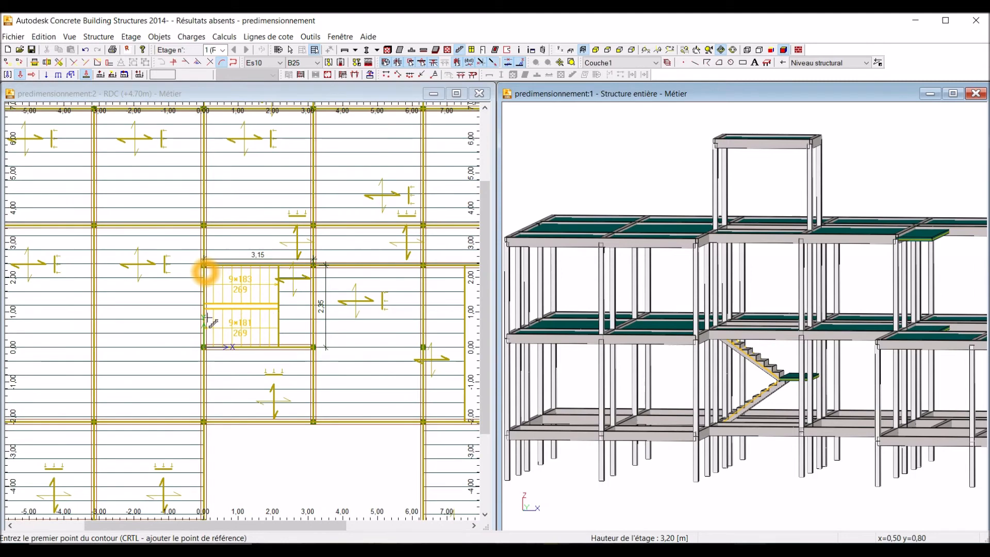
pyautogui.click(323, 95)
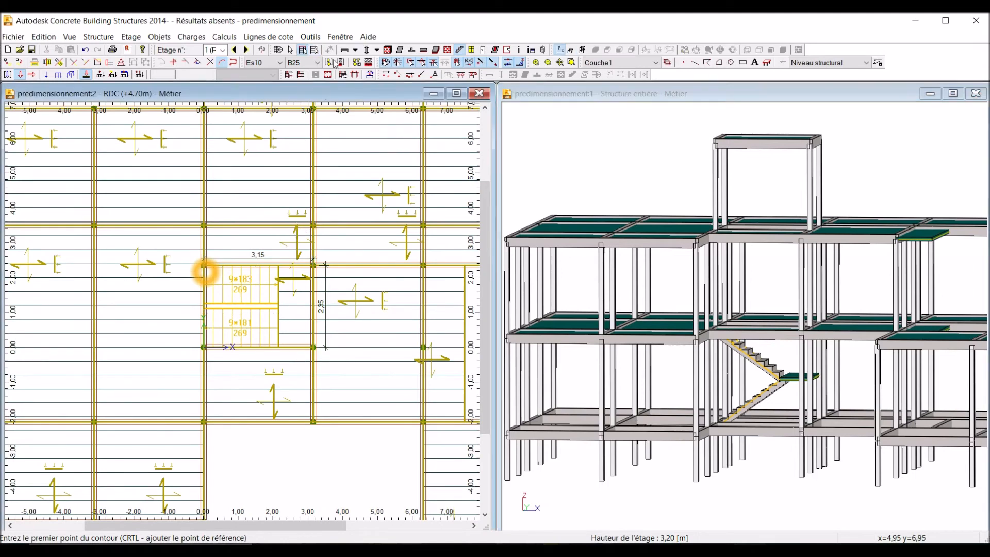
pyautogui.click(290, 50)
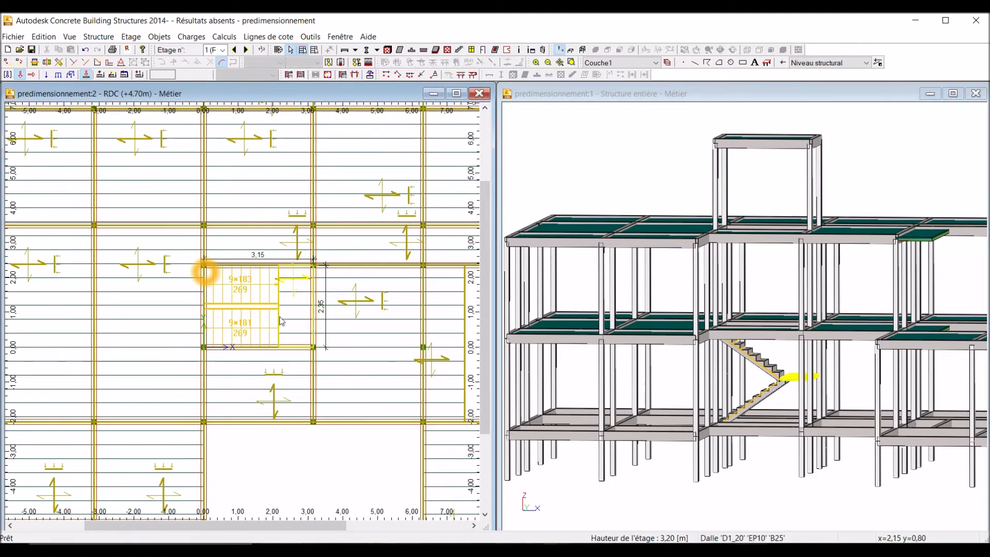
pyautogui.click(297, 294)
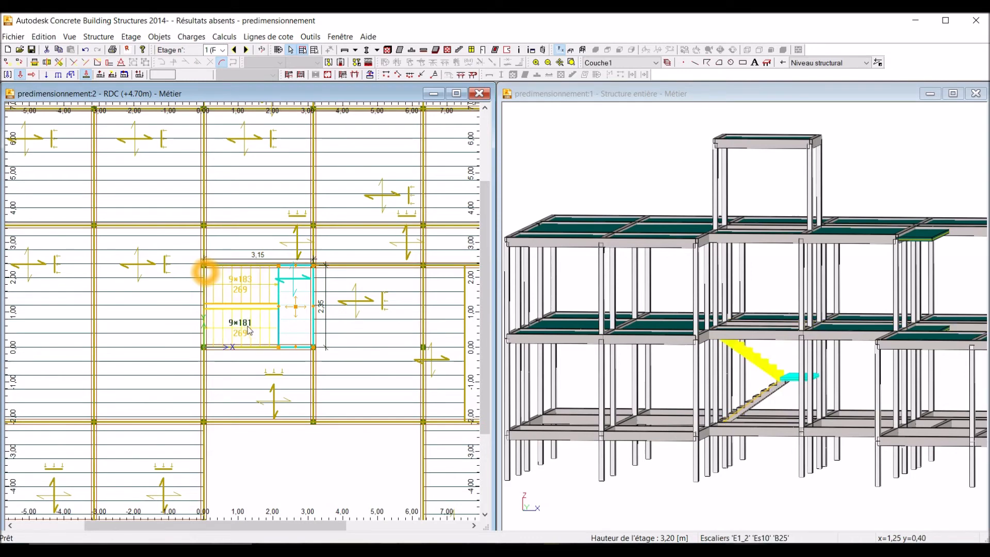
pyautogui.click(250, 292)
pyautogui.click(252, 325)
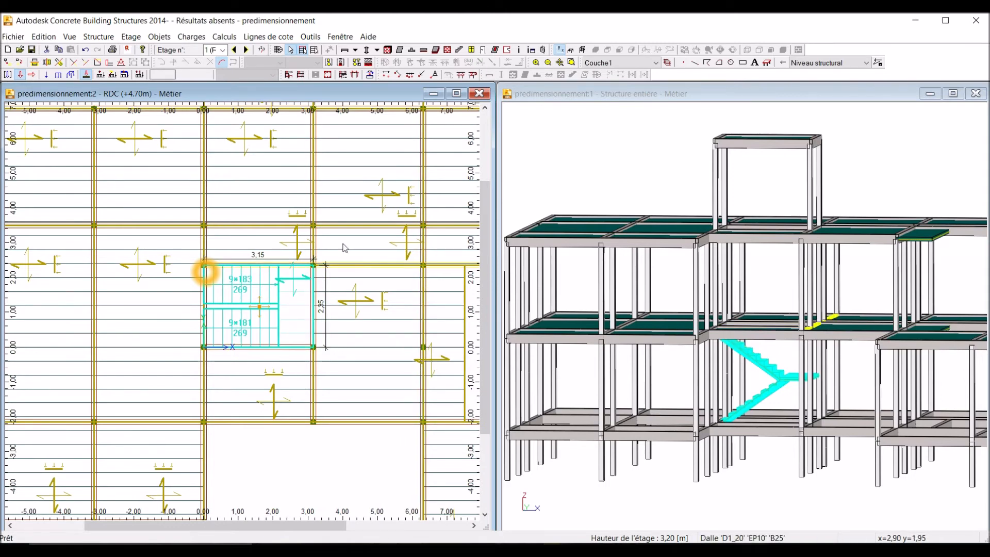
pyautogui.click(131, 37)
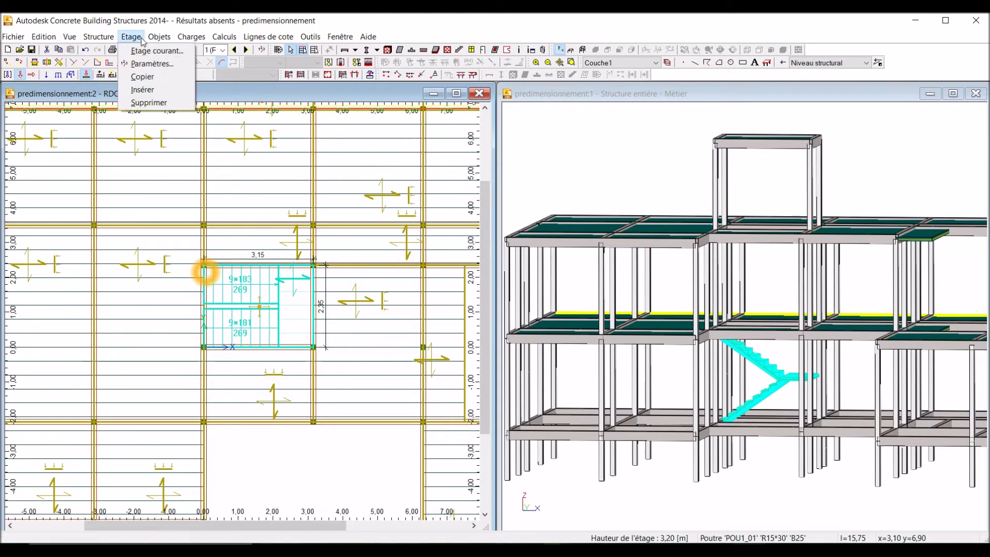
pyautogui.click(143, 77)
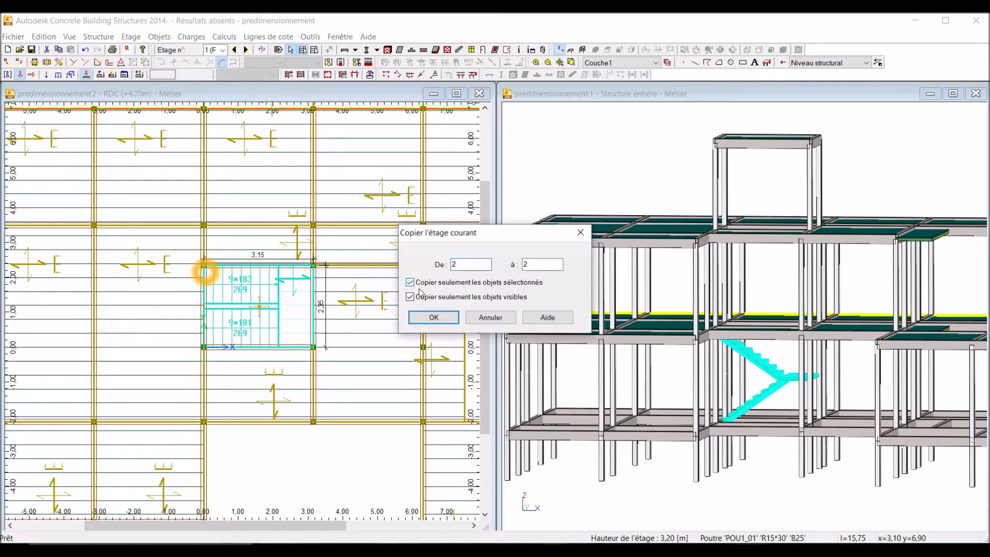
pyautogui.click(434, 319)
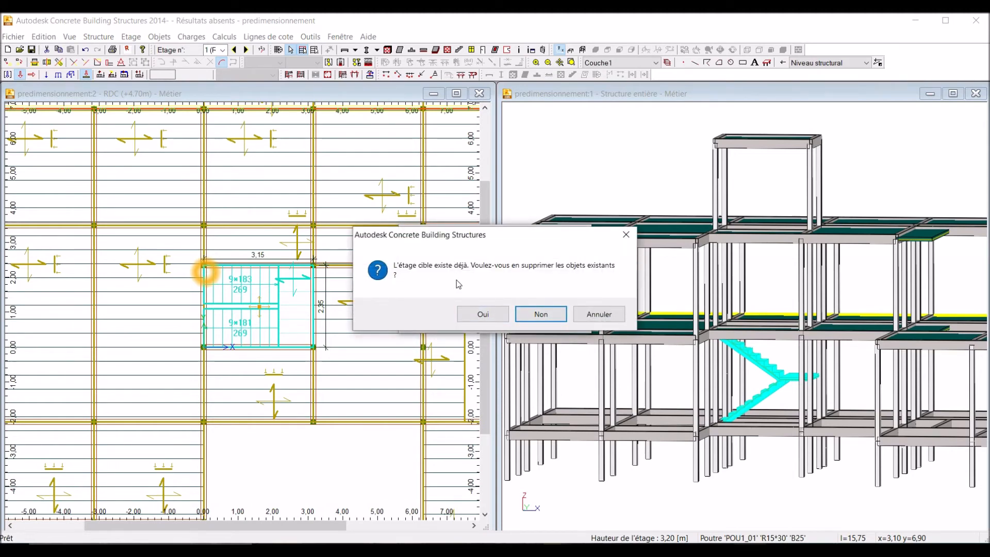
pyautogui.click(551, 314)
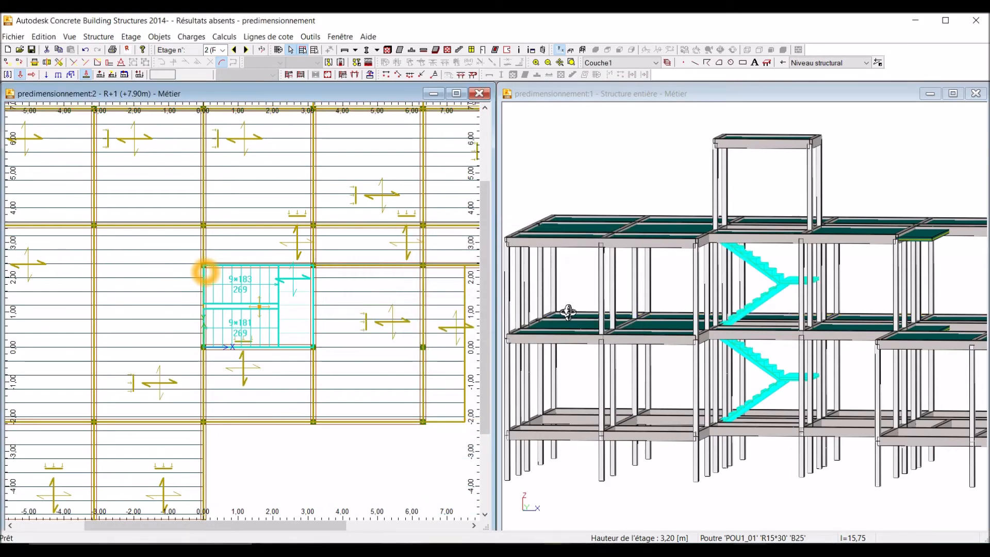
# Inspect the stairs on both storeys in the 3D structure view and clear the selection in the R+1 plan
pyautogui.scroll(-3, 701, 308)
pyautogui.moveTo(785, 286); pyautogui.dragTo(765, 267)
pyautogui.scroll(3, 765, 267)
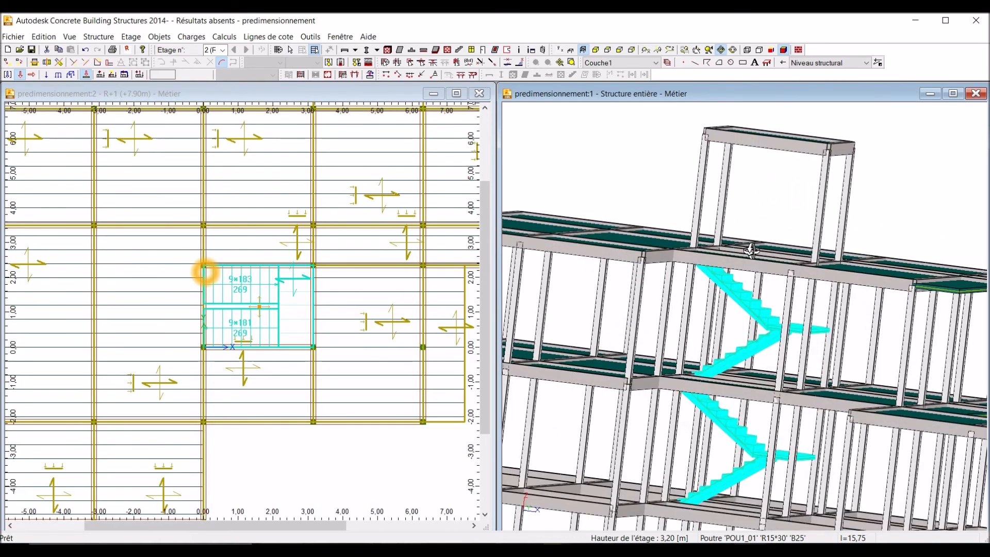
pyautogui.moveTo(783, 279)
pyautogui.mouseDown()
pyautogui.moveTo(773, 264)
pyautogui.moveTo(766, 274)
pyautogui.mouseUp()
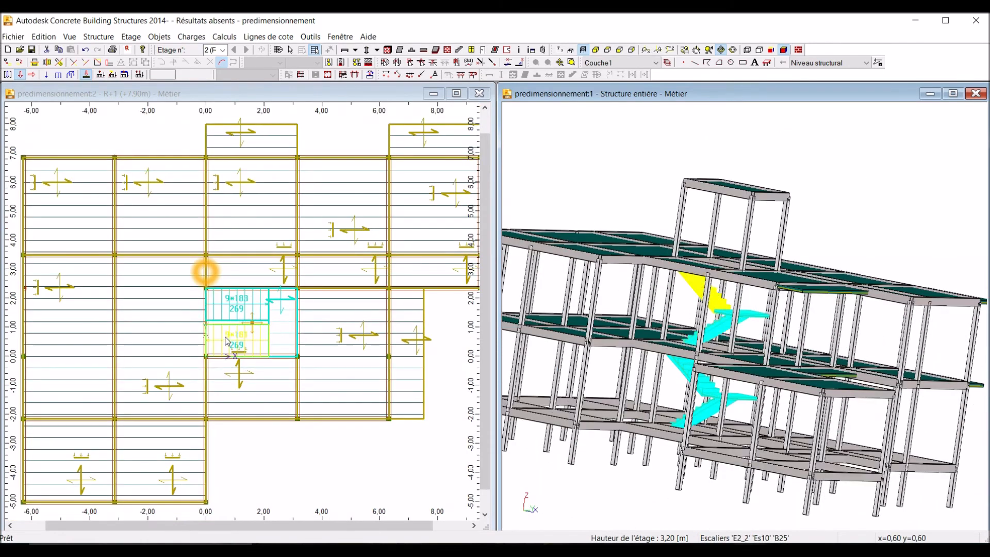
pyautogui.scroll(-2, 239, 326)
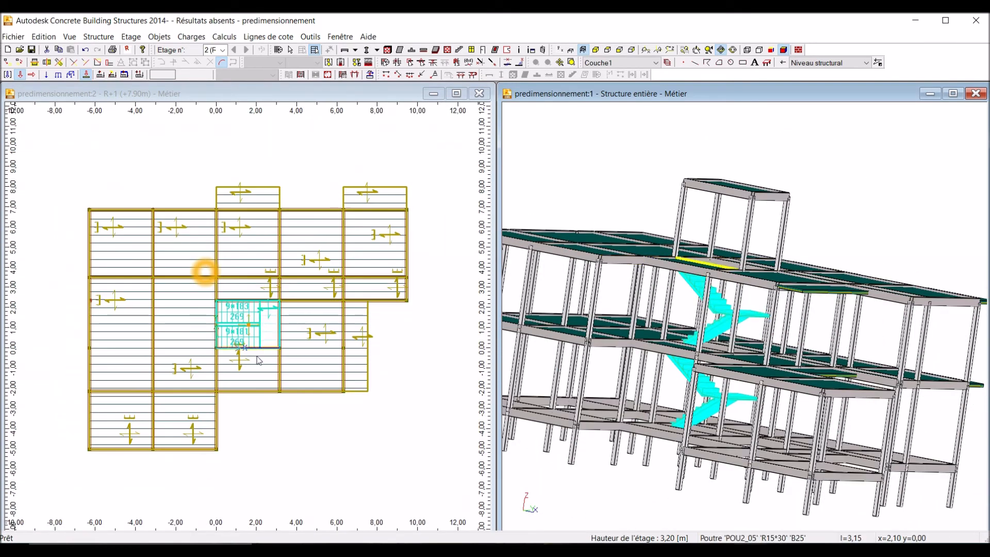
pyautogui.click(249, 429)
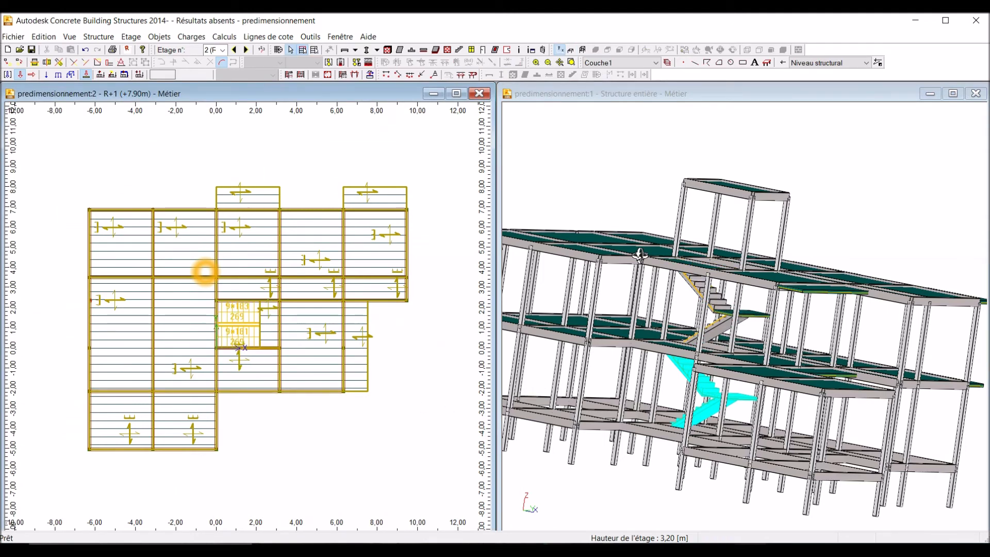
pyautogui.click(532, 93)
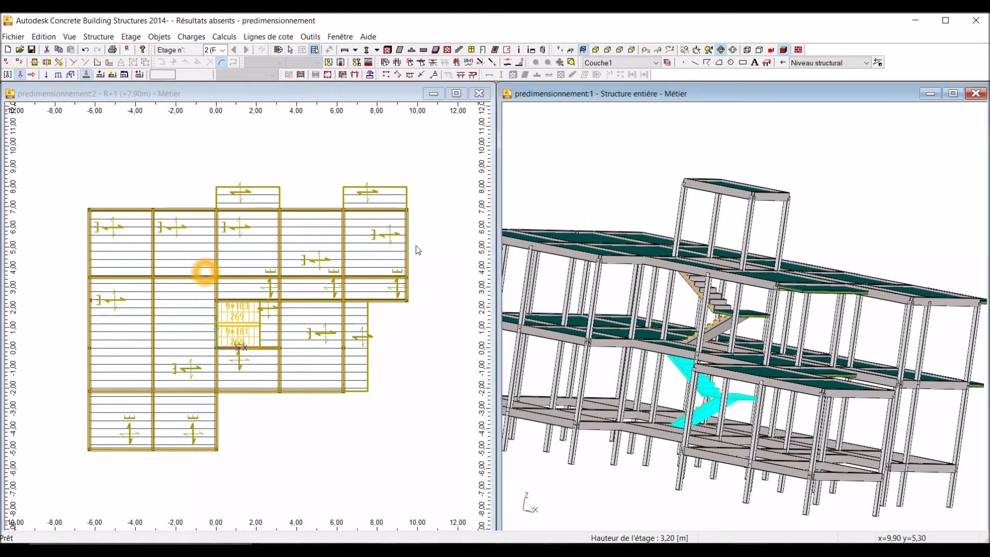
# Review the whole building and the stairs on both storeys from several sides in 3D, and return to the R+1 plan
pyautogui.scroll(2, 188, 326)
pyautogui.scroll(-2, 220, 331)
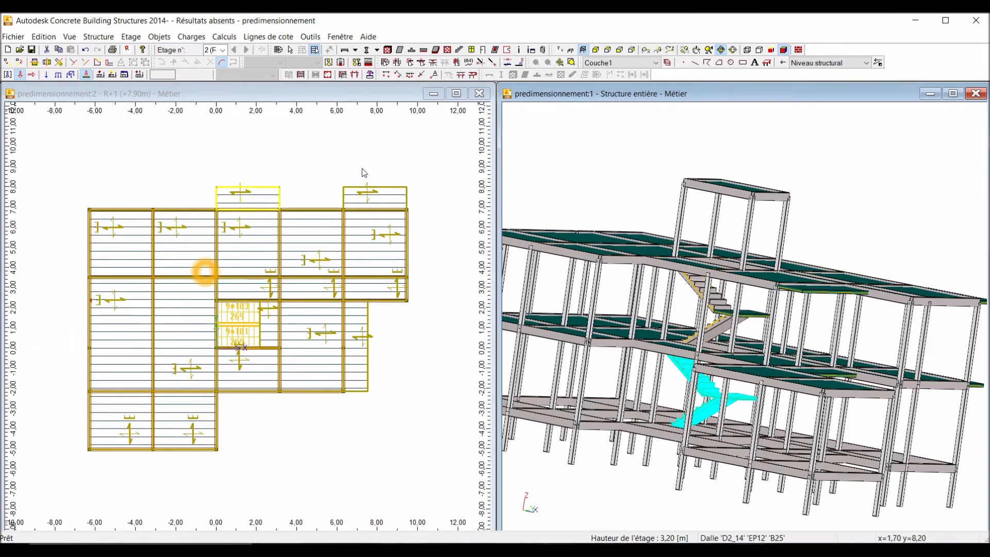
pyautogui.scroll(-2, 669, 223)
pyautogui.moveTo(669, 223); pyautogui.dragTo(736, 232)
pyautogui.moveTo(655, 218); pyautogui.dragTo(582, 228)
pyautogui.moveTo(648, 199); pyautogui.dragTo(676, 219)
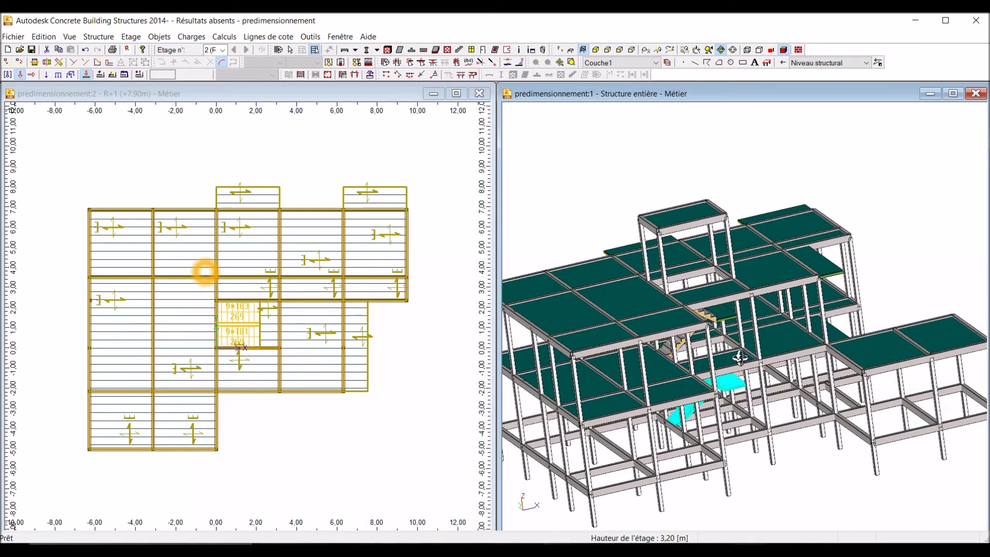
pyautogui.moveTo(684, 256); pyautogui.dragTo(666, 259)
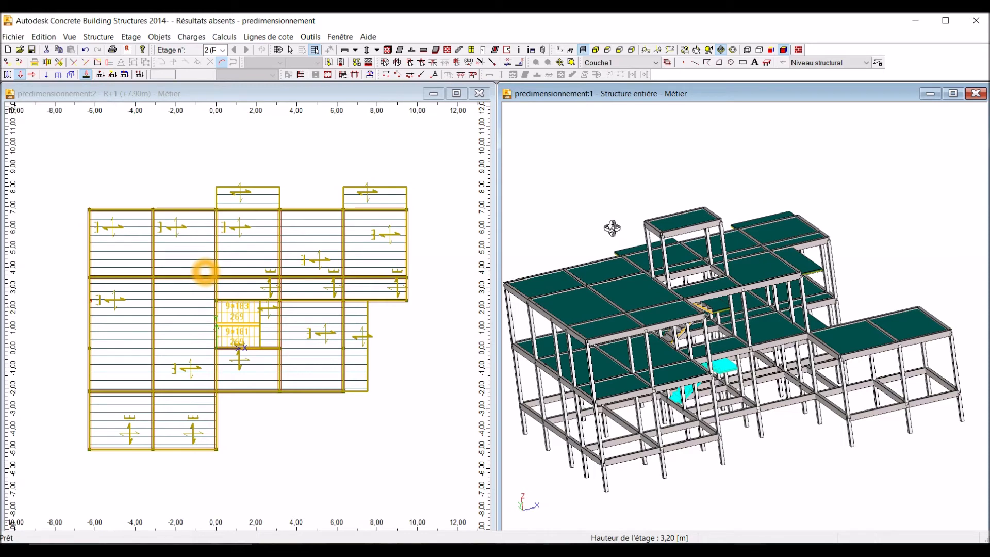
pyautogui.moveTo(600, 235); pyautogui.dragTo(636, 228)
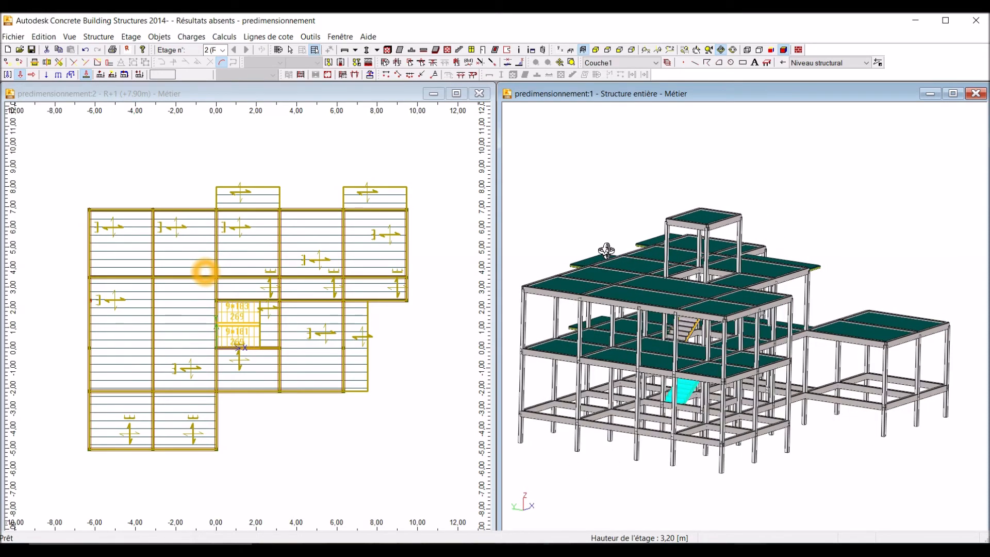
pyautogui.click(213, 93)
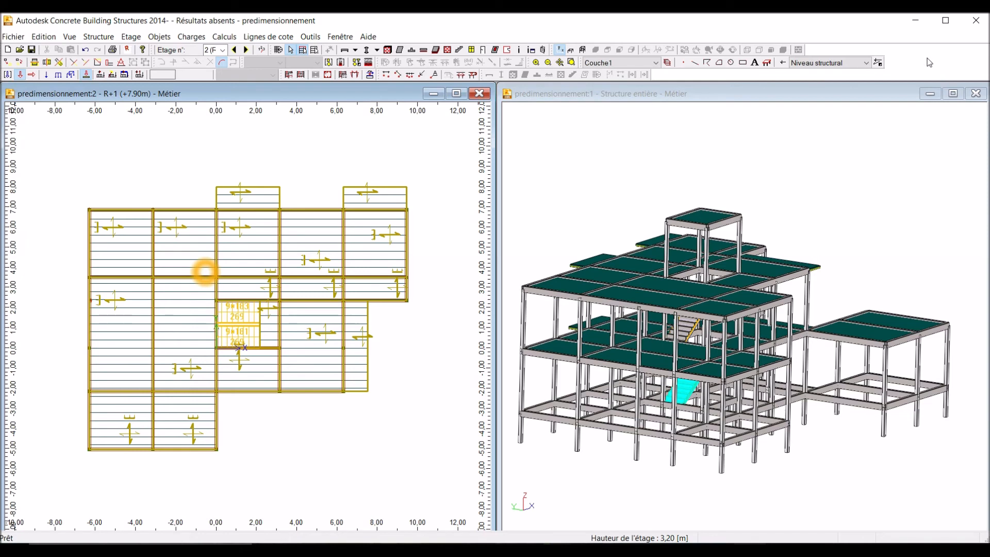
# Hide the Charges toolbar and display it again
pyautogui.rightClick(927, 58)
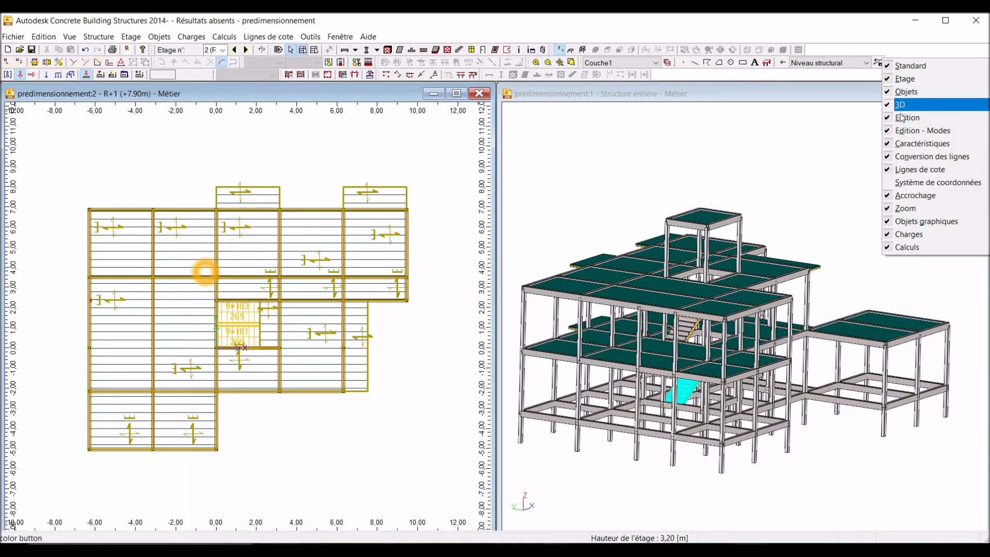
pyautogui.click(890, 239)
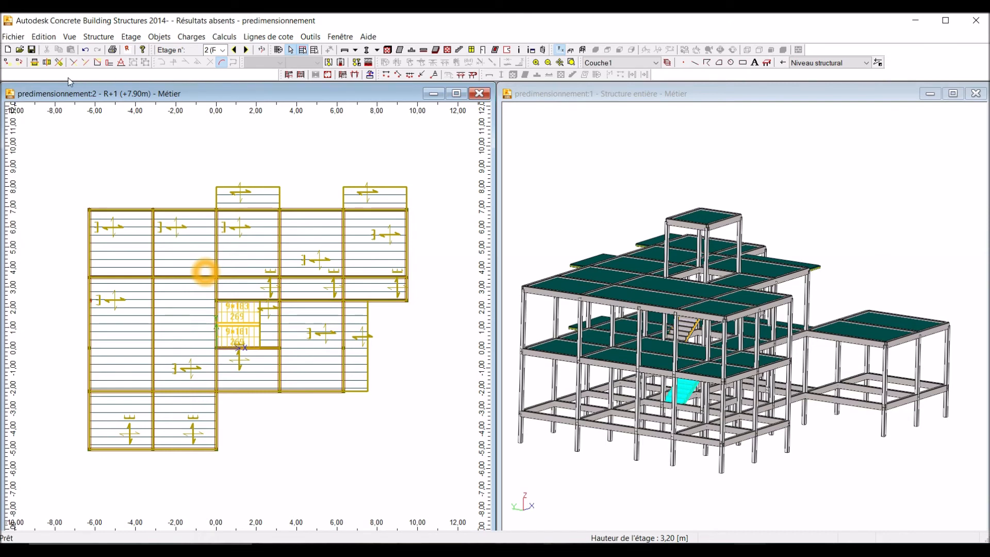
pyautogui.click(877, 62)
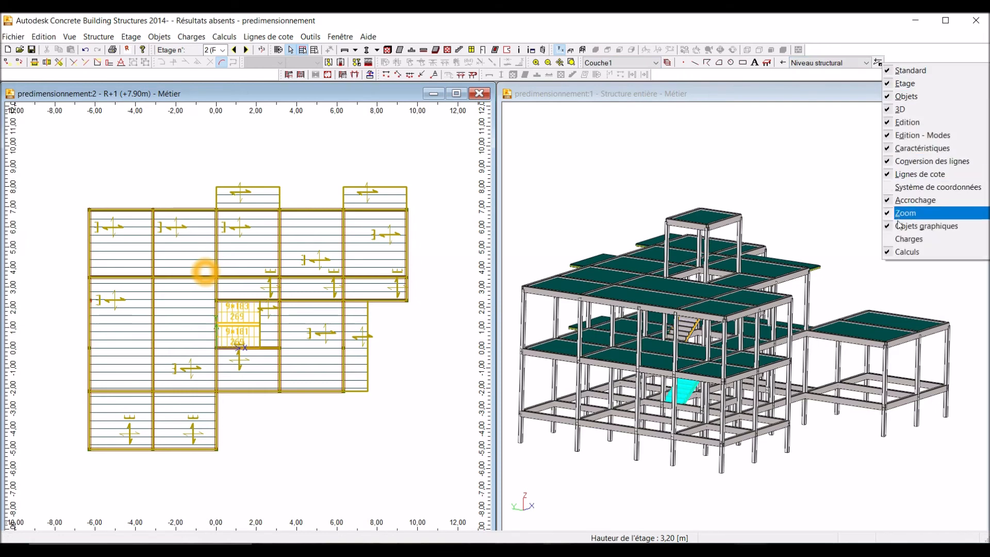
pyautogui.click(907, 239)
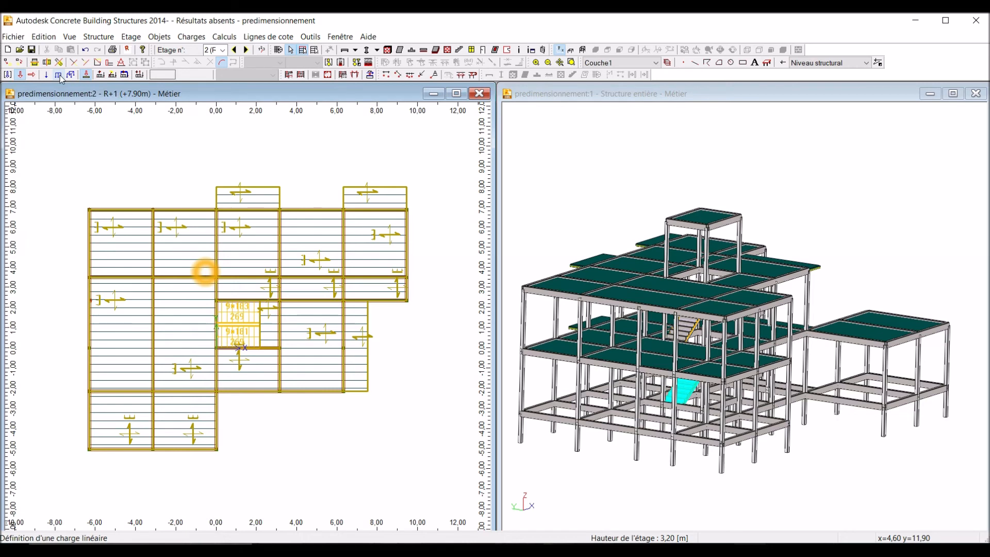
# Start defining a permanent linear load and bring up the TOITURE TERRASSE storey plan for placing it
pyautogui.click(60, 77)
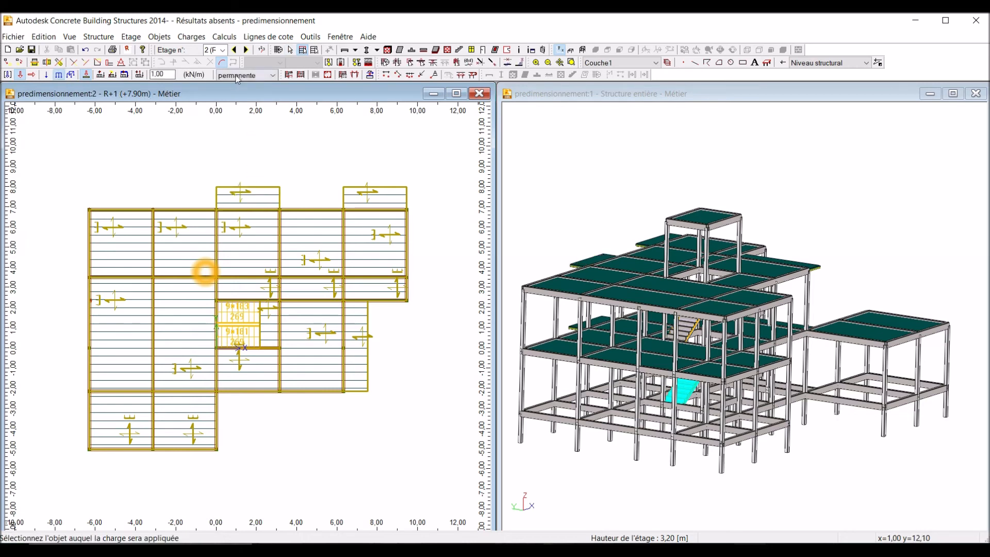
pyautogui.click(246, 50)
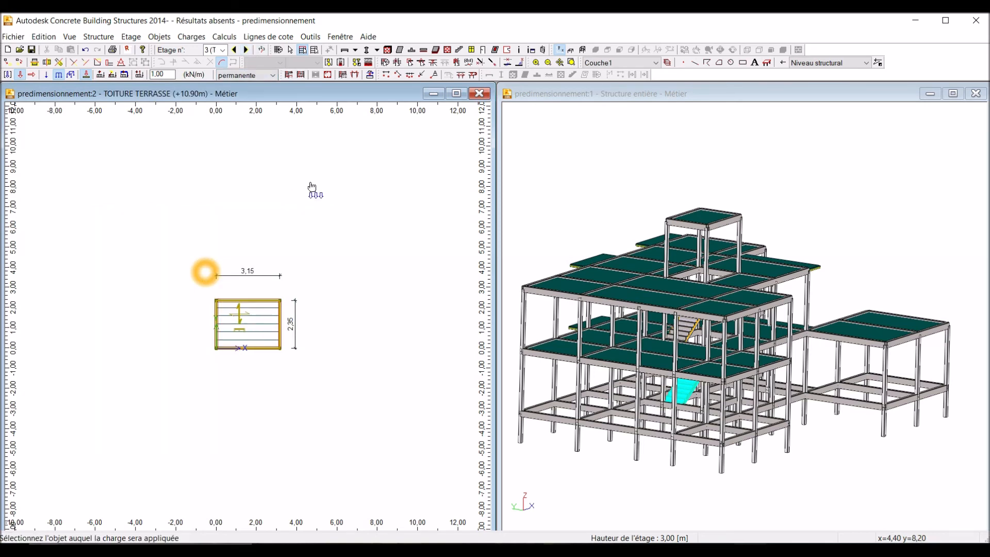
pyautogui.scroll(2, 252, 333)
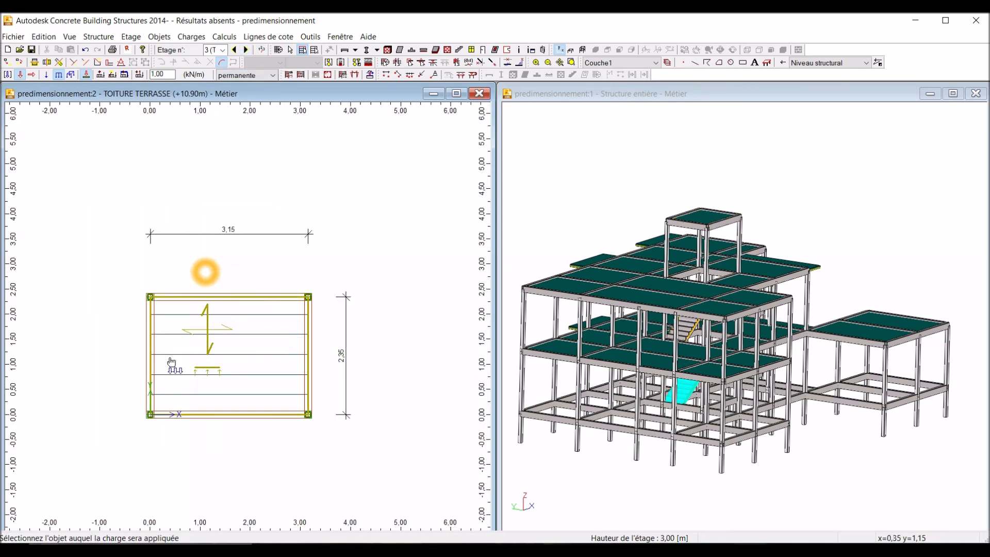
pyautogui.scroll(2, 241, 415)
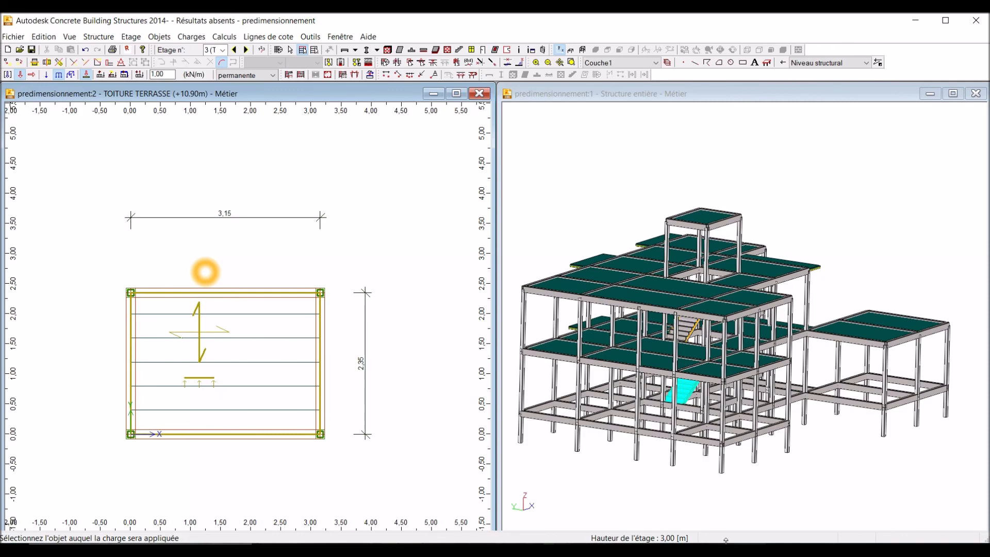
# Switch to the Word document of retained project loads and look up the permanent linear loads for the wall and parapet
pyautogui.moveTo(718, 549)
pyautogui.click(718, 510)
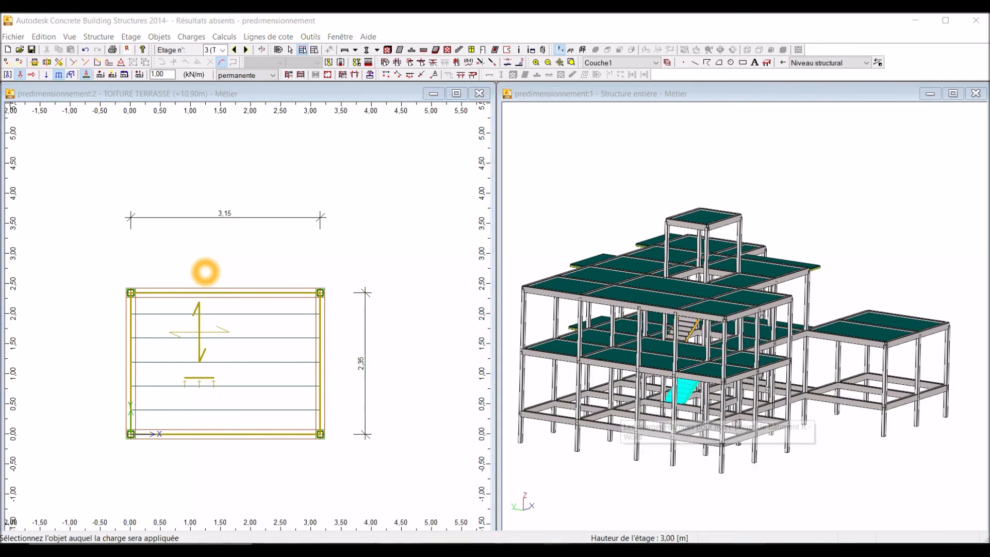
pyautogui.scroll(-1, 504, 352)
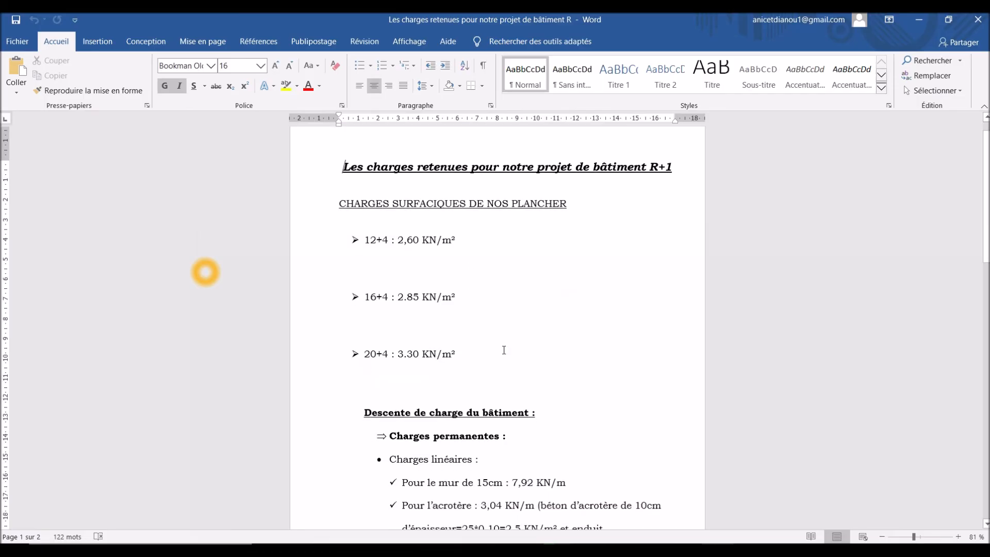
pyautogui.scroll(-4, 504, 351)
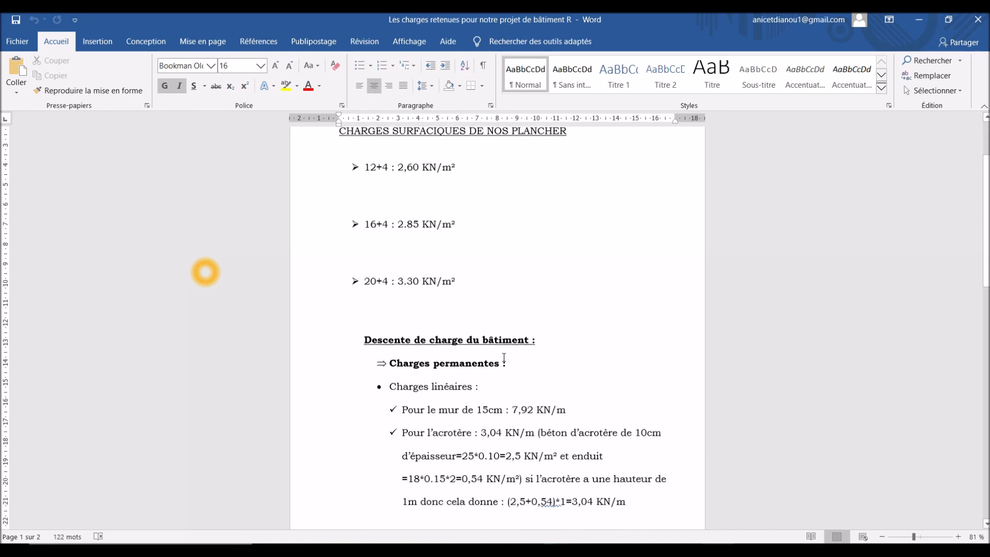
pyautogui.scroll(-3, 504, 357)
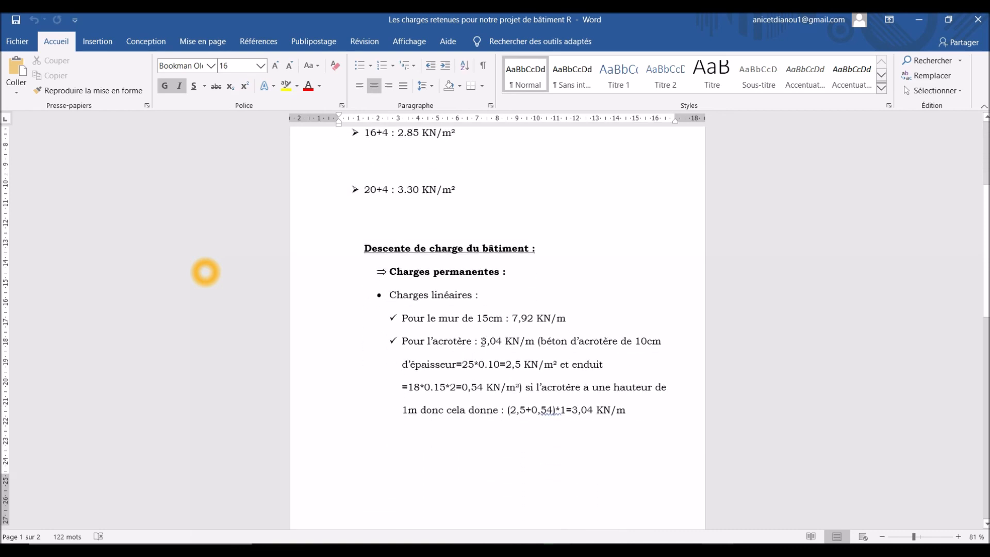
pyautogui.scroll(-3, 408, 253)
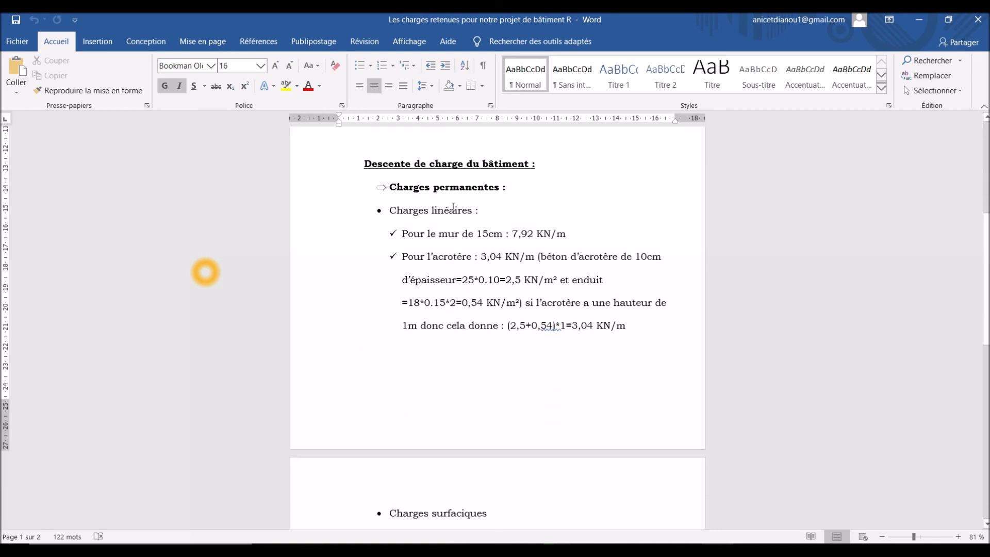